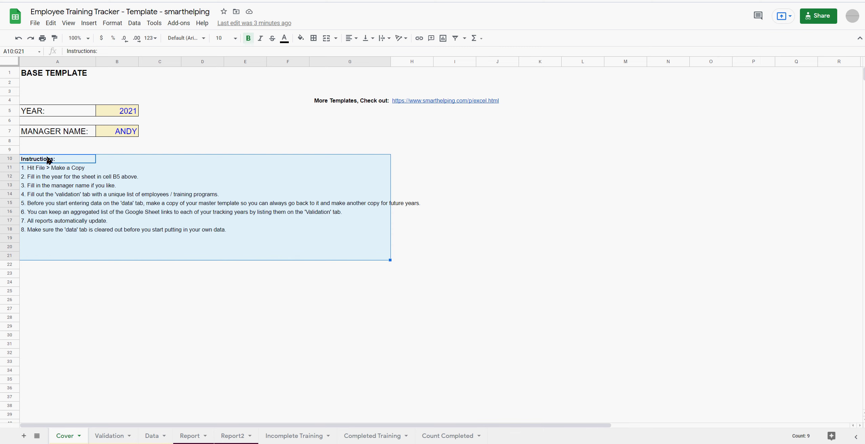
# Review the Cover sheet's instructions along with its year and manager name input cells.
pyautogui.click(43, 161)
pyautogui.click(117, 318)
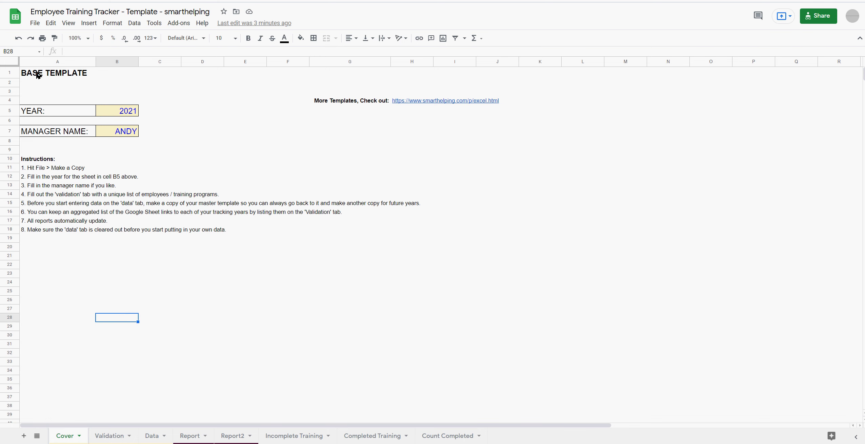
pyautogui.moveTo(37, 75); pyautogui.dragTo(639, 326)
pyautogui.click(130, 327)
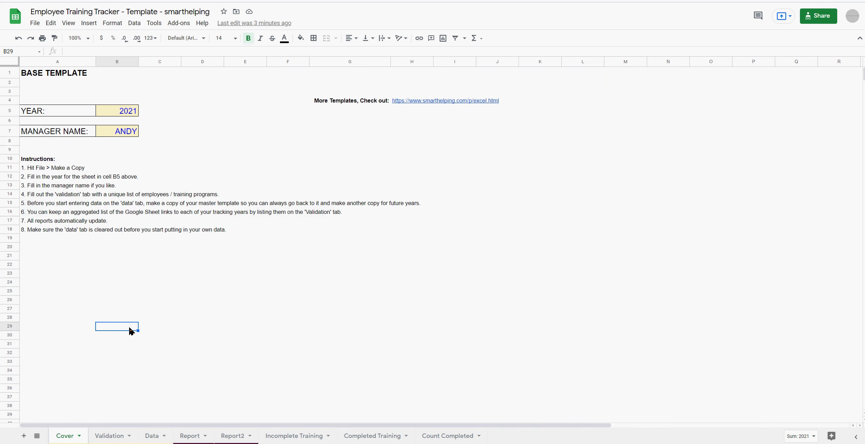
pyautogui.click(124, 112)
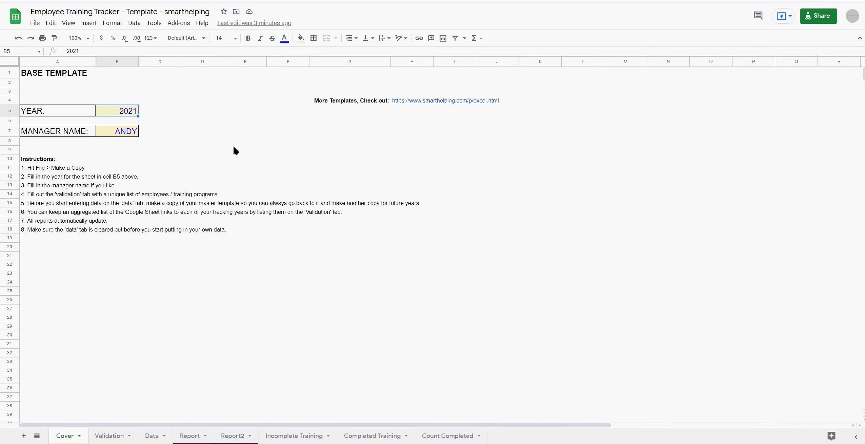
pyautogui.click(126, 132)
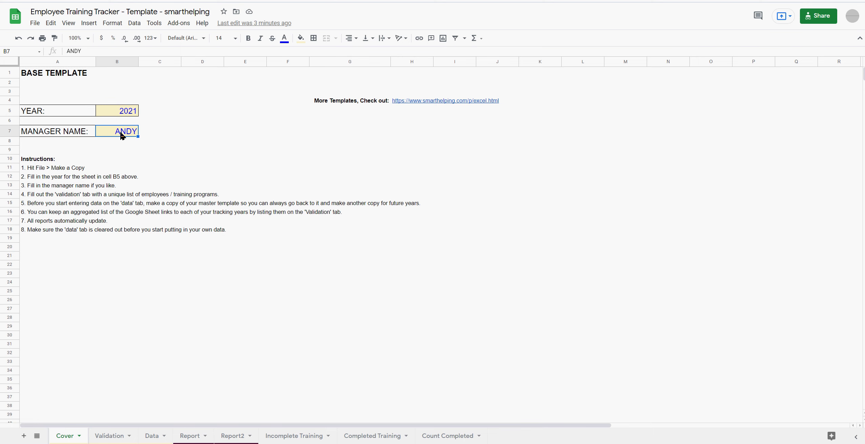
# Open the Validation sheet and examine its Employees and Training Plan lists.
pyautogui.click(109, 437)
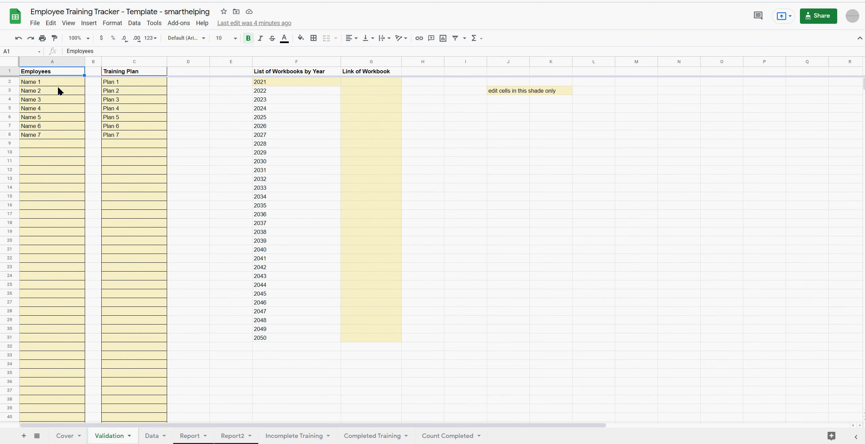
pyautogui.moveTo(51, 84); pyautogui.dragTo(25, 241)
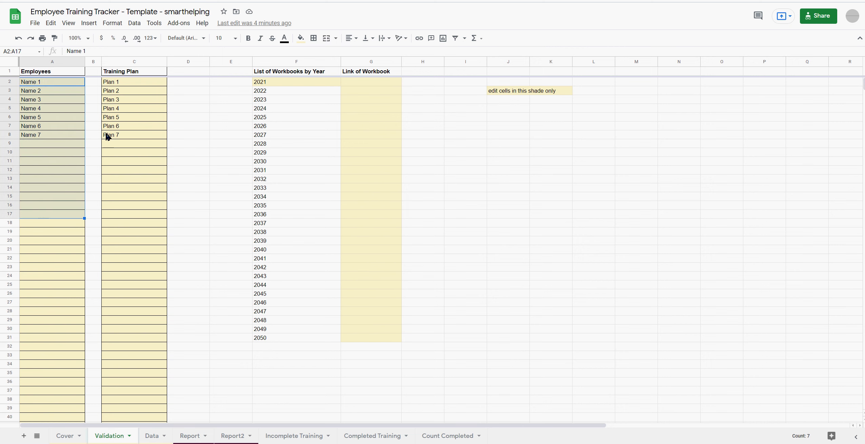
pyautogui.click(137, 84)
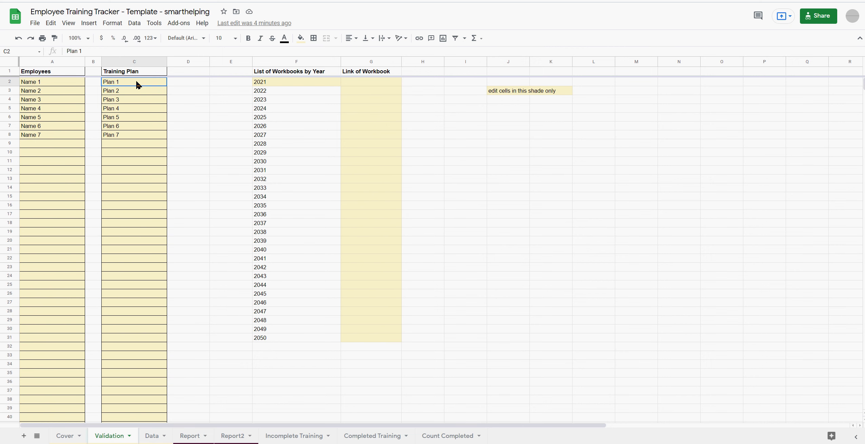
pyautogui.moveTo(137, 89); pyautogui.dragTo(125, 213)
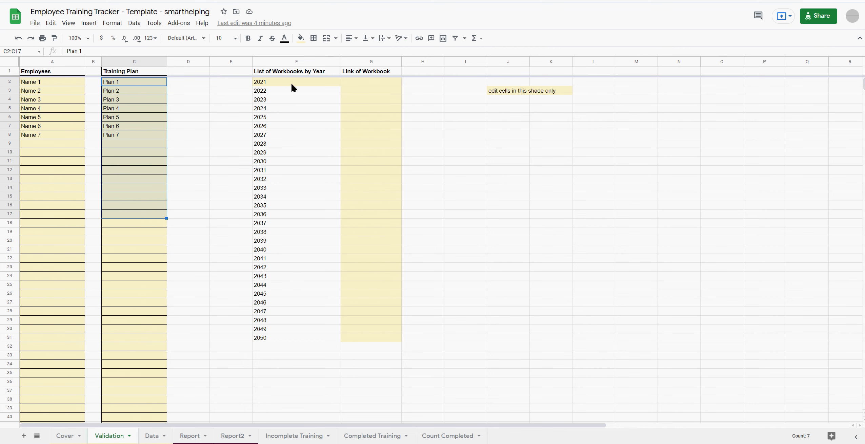
pyautogui.click(639, 277)
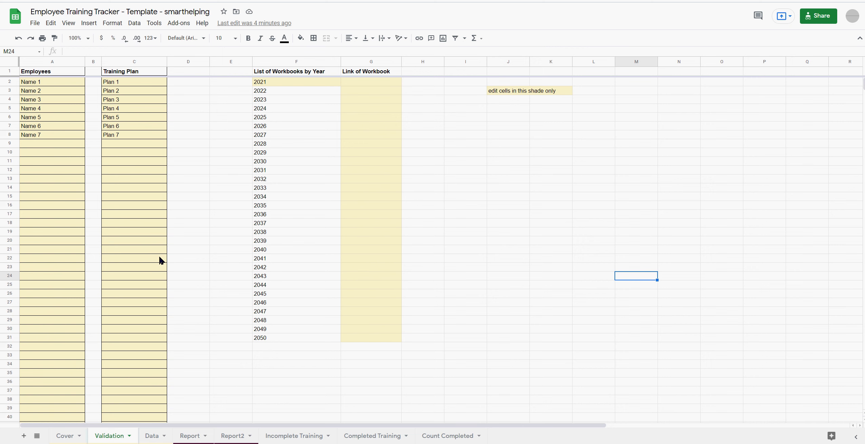
# Look up the option for copying the workbook and examine the yearly Link of Workbook cells G2:G31 on the Validation sheet.
pyautogui.click(35, 24)
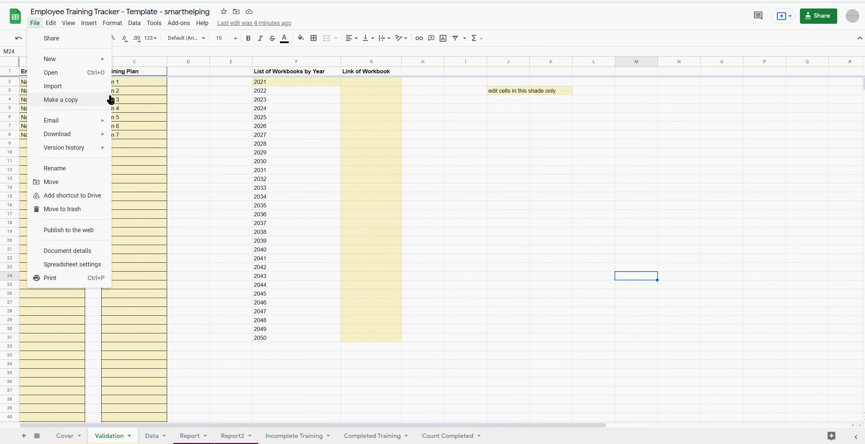
pyautogui.click(553, 246)
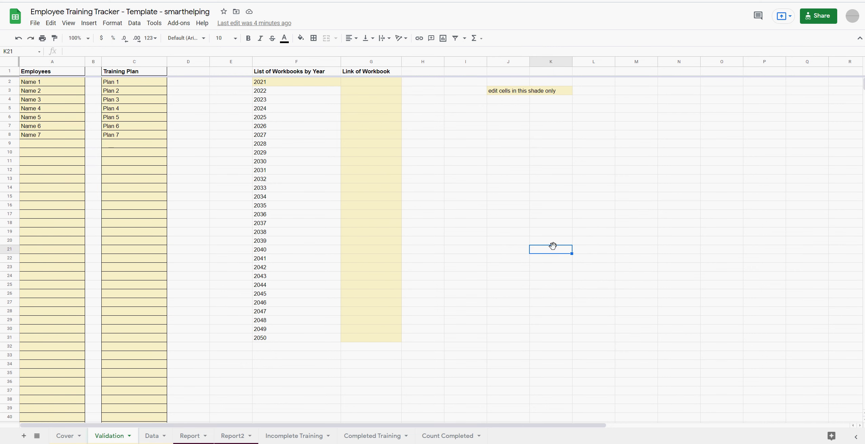
pyautogui.click(371, 83)
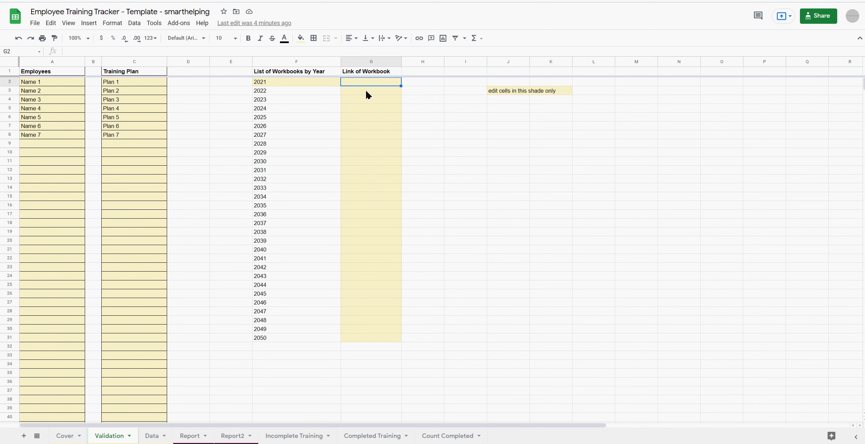
pyautogui.click(367, 91)
pyautogui.click(367, 98)
pyautogui.click(365, 119)
pyautogui.click(362, 155)
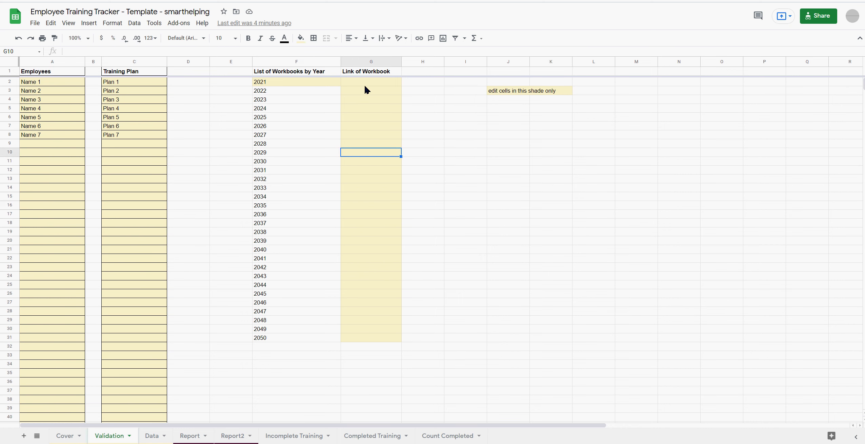
pyautogui.moveTo(365, 84); pyautogui.dragTo(359, 339)
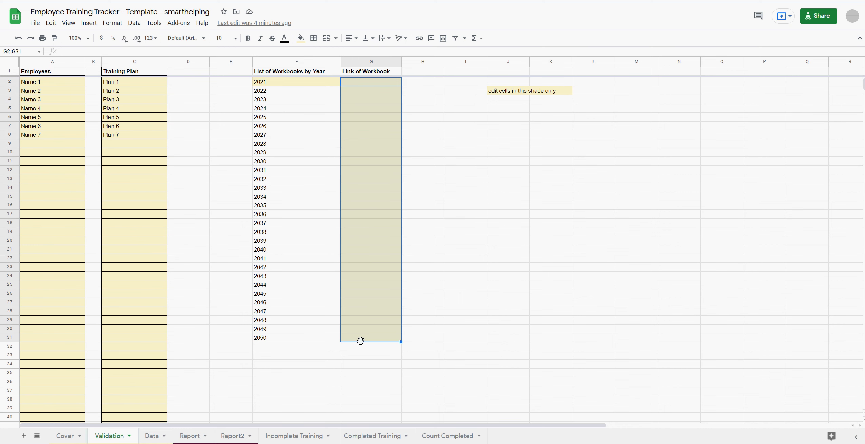
pyautogui.click(371, 83)
pyautogui.moveTo(372, 83); pyautogui.dragTo(367, 340)
# Look at the Data sheet, and return to Validation to review the Employees and Training Plan lists.
pyautogui.click(152, 436)
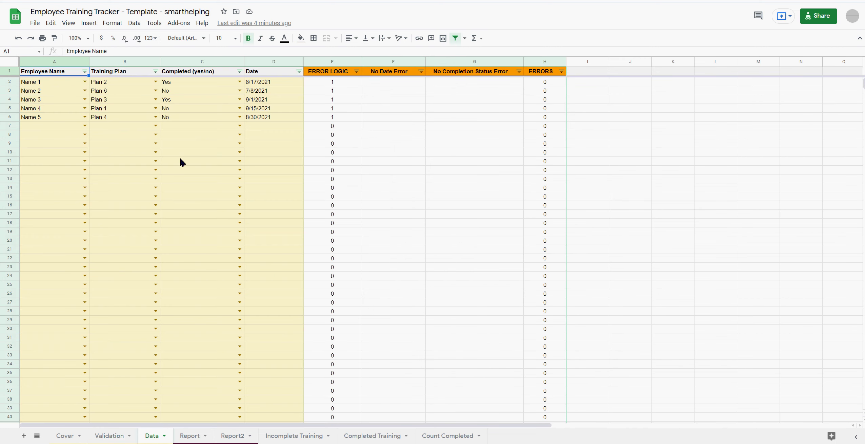
pyautogui.click(110, 436)
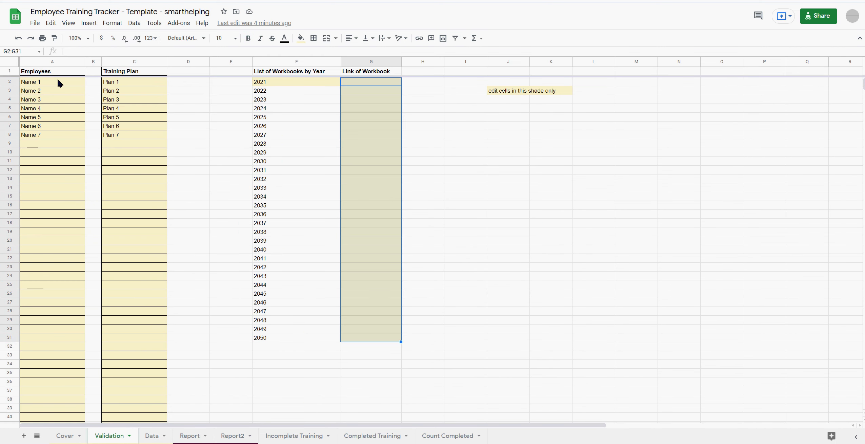
pyautogui.moveTo(58, 81); pyautogui.dragTo(59, 127)
pyautogui.moveTo(116, 85); pyautogui.dragTo(116, 155)
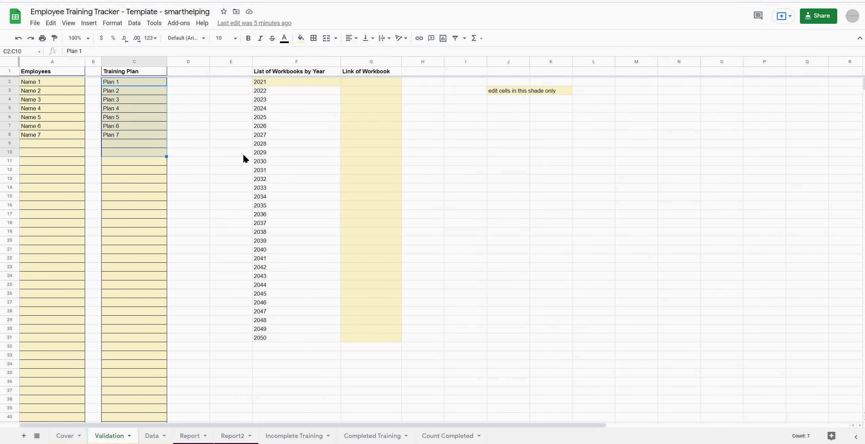
# Examine the Link of Workbook cells beside each year from 2021 to 2050, row by row.
pyautogui.moveTo(370, 87); pyautogui.dragTo(370, 340)
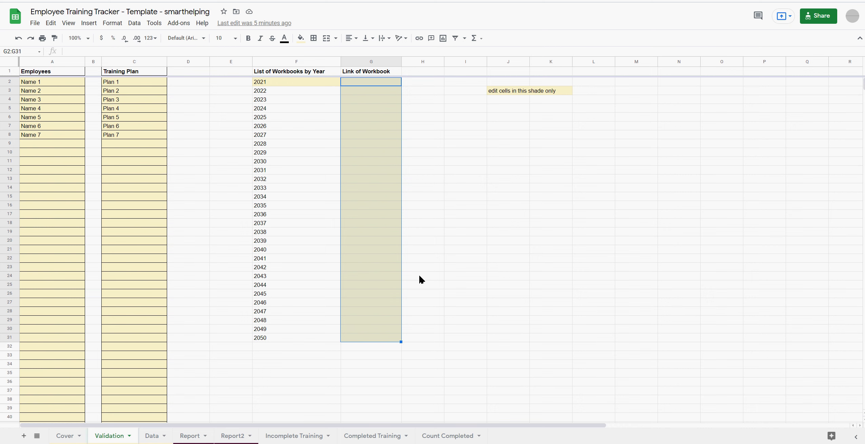
pyautogui.click(366, 85)
pyautogui.click(367, 90)
pyautogui.click(367, 100)
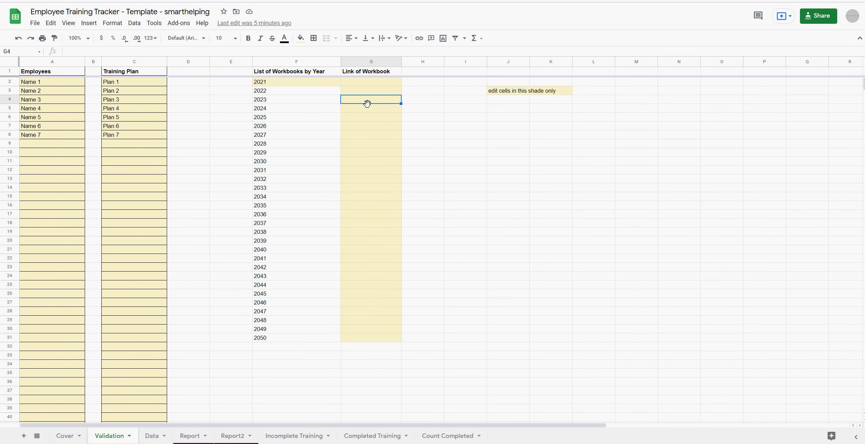
pyautogui.click(367, 108)
pyautogui.click(369, 117)
pyautogui.click(370, 143)
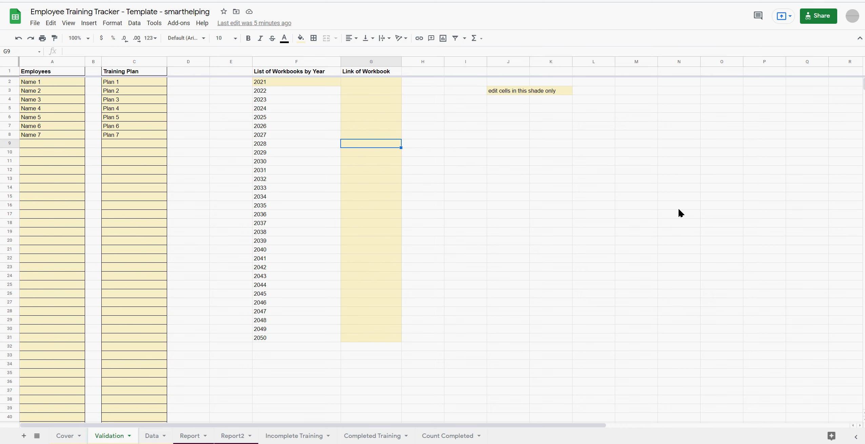
pyautogui.click(468, 251)
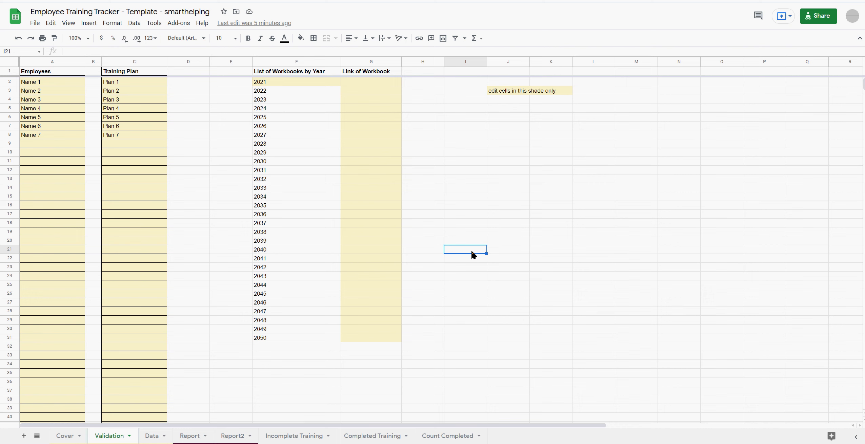
pyautogui.click(521, 268)
pyautogui.click(578, 284)
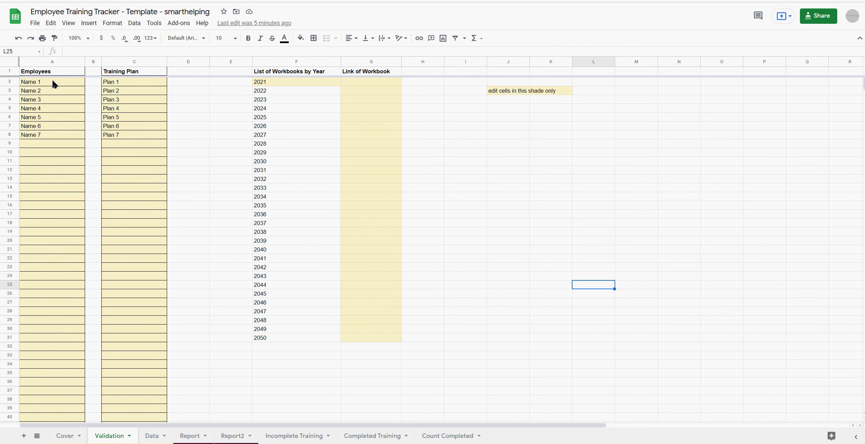
# Compare the Validation lists with the employee name, training plan, completion and date entries on the Data sheet.
pyautogui.moveTo(53, 84); pyautogui.dragTo(51, 227)
pyautogui.moveTo(128, 84); pyautogui.dragTo(117, 201)
pyautogui.click(149, 435)
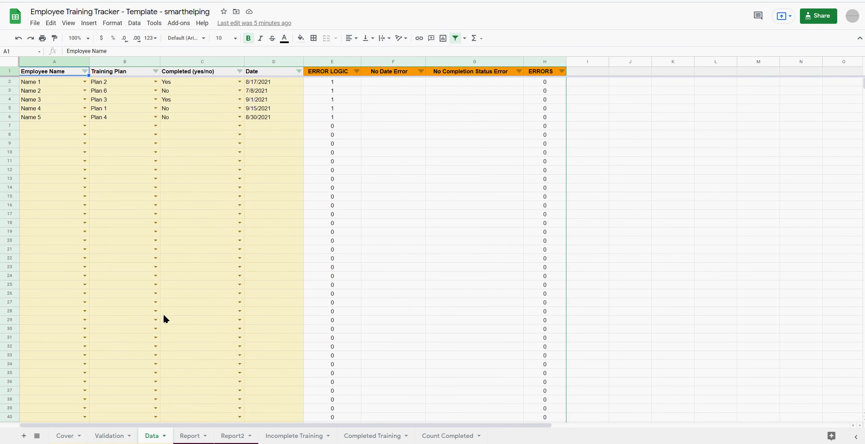
pyautogui.click(50, 85)
pyautogui.click(119, 85)
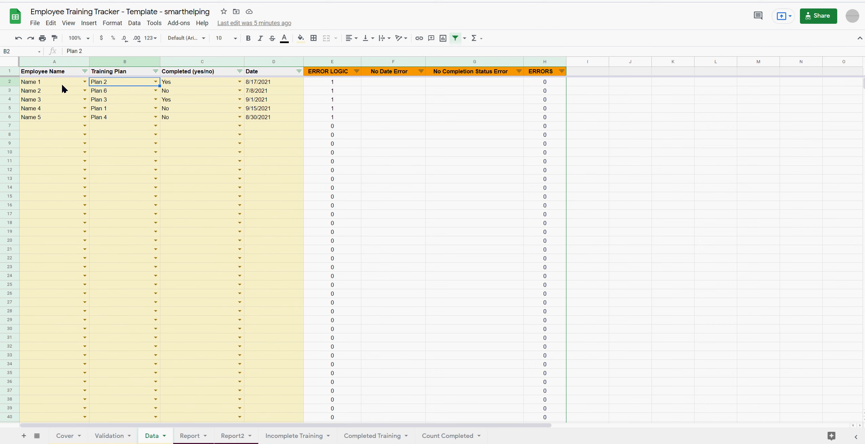
pyautogui.click(71, 85)
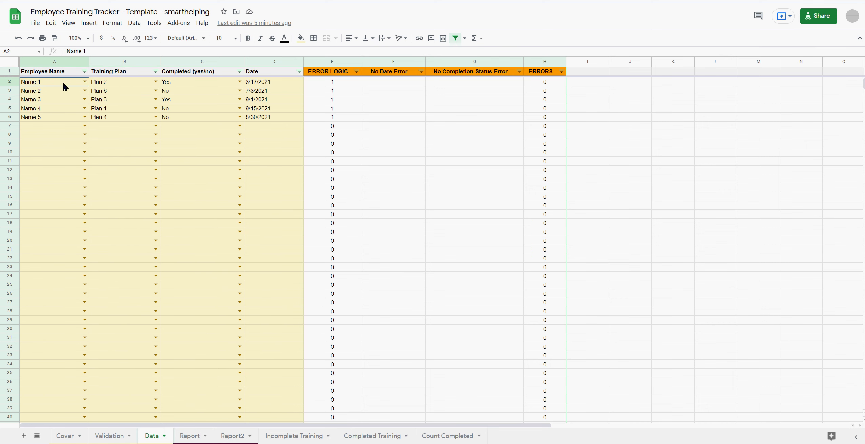
pyautogui.click(125, 84)
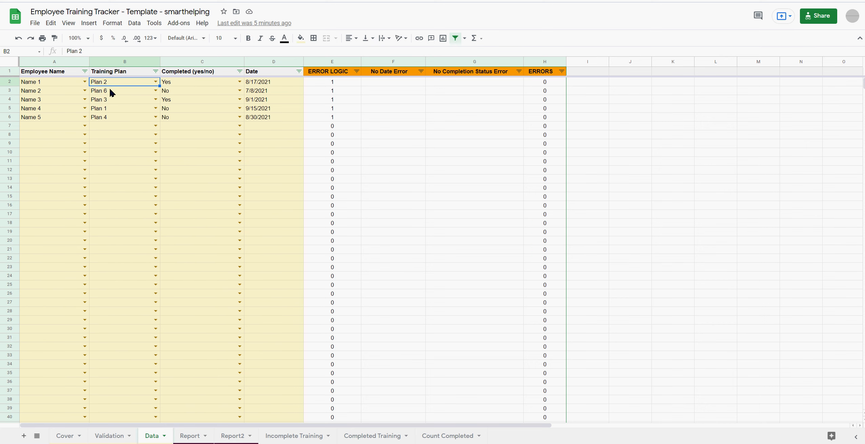
pyautogui.click(193, 84)
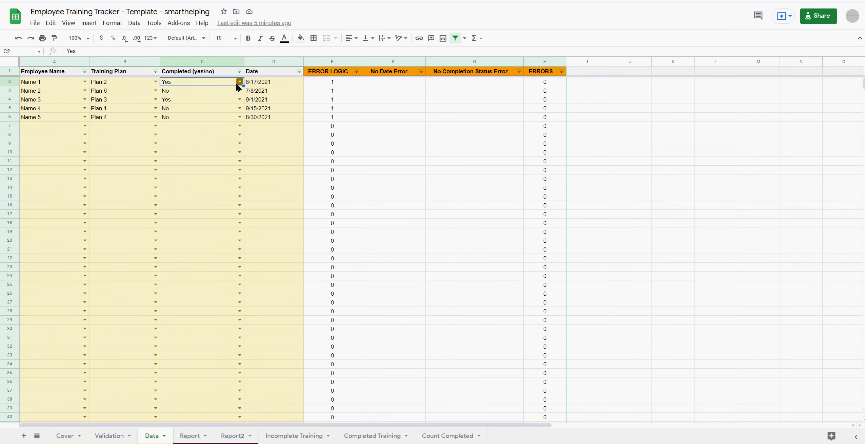
pyautogui.click(263, 86)
pyautogui.hotkey('ctrl', 'Down')
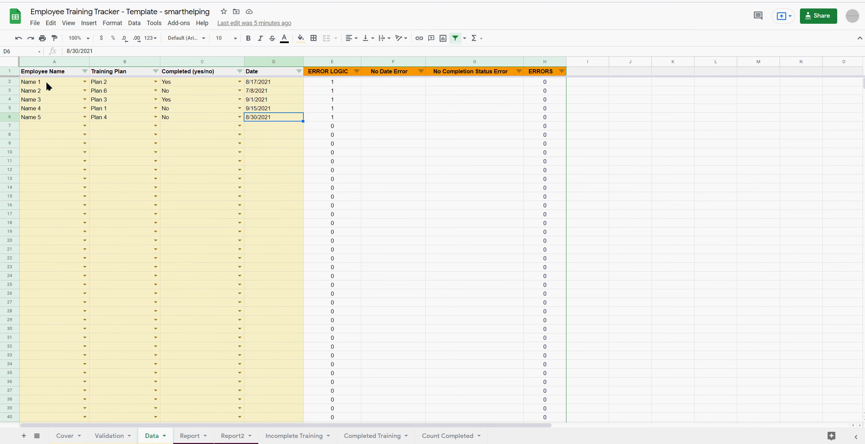
pyautogui.moveTo(47, 85); pyautogui.dragTo(268, 215)
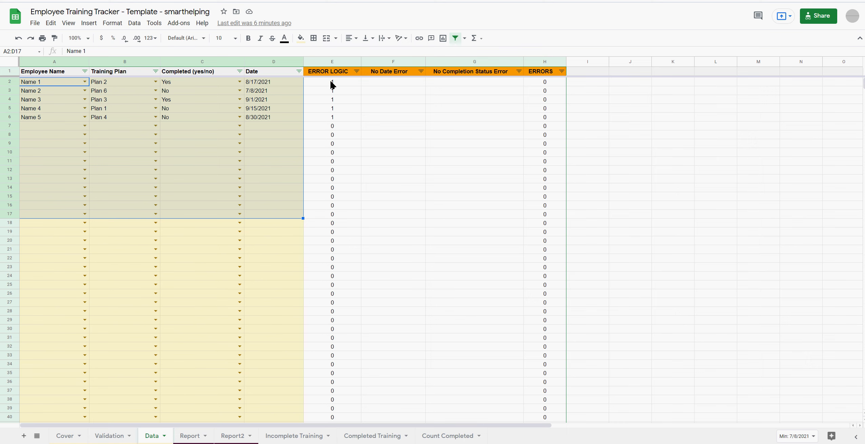
# Test the Data sheet's error checks by clearing the date in the Name 2 row, and undo the deletion.
pyautogui.moveTo(333, 82); pyautogui.dragTo(546, 161)
pyautogui.doubleClick(200, 93)
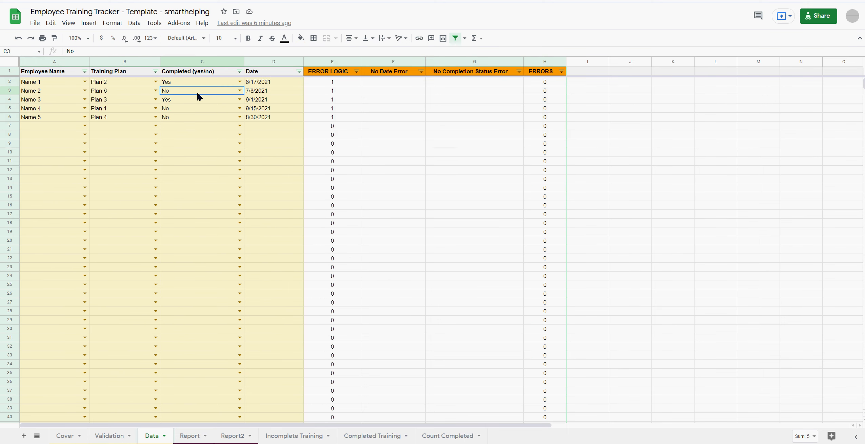
pyautogui.click(265, 93)
pyautogui.press('BackSpace')
pyautogui.press('Return')
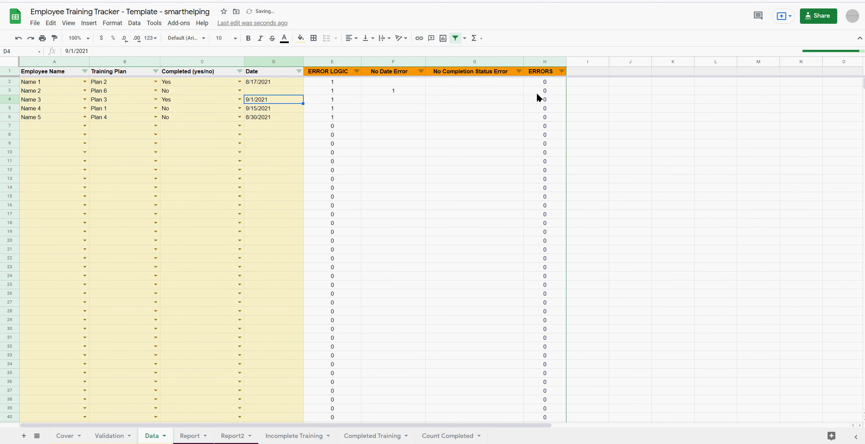
pyautogui.hotkey('ctrl', 'z')
pyautogui.click(261, 109)
pyautogui.click(234, 108)
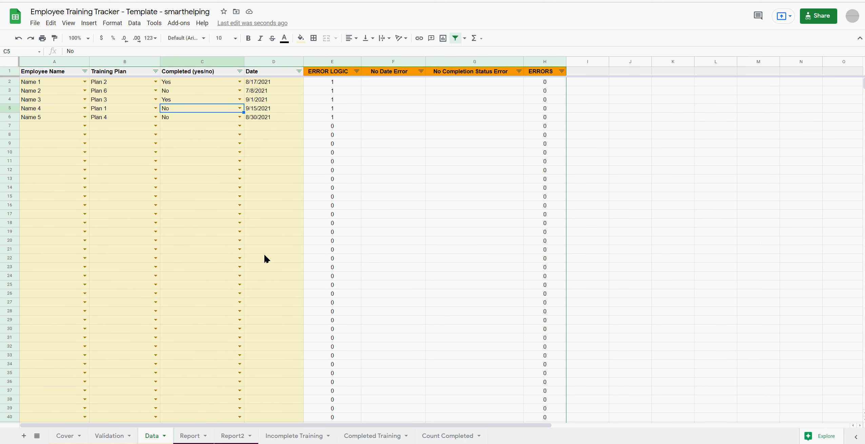
# Open the Report sheet and examine the Employees column of Training Completed by Employee.
pyautogui.click(191, 437)
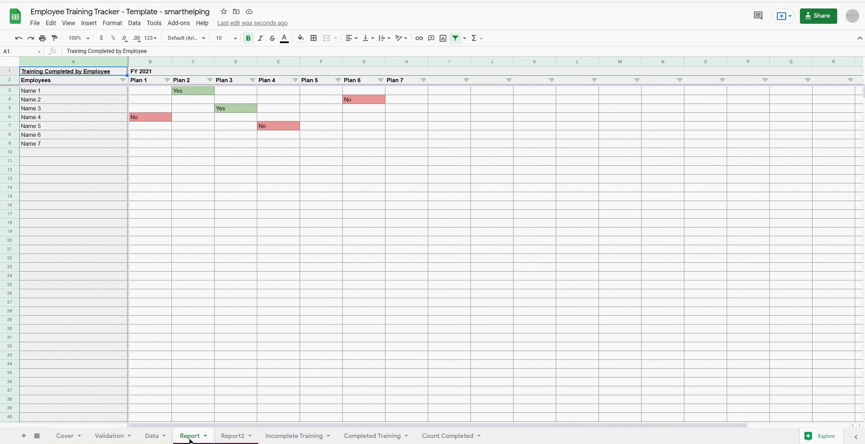
pyautogui.click(56, 95)
pyautogui.moveTo(55, 92); pyautogui.dragTo(52, 242)
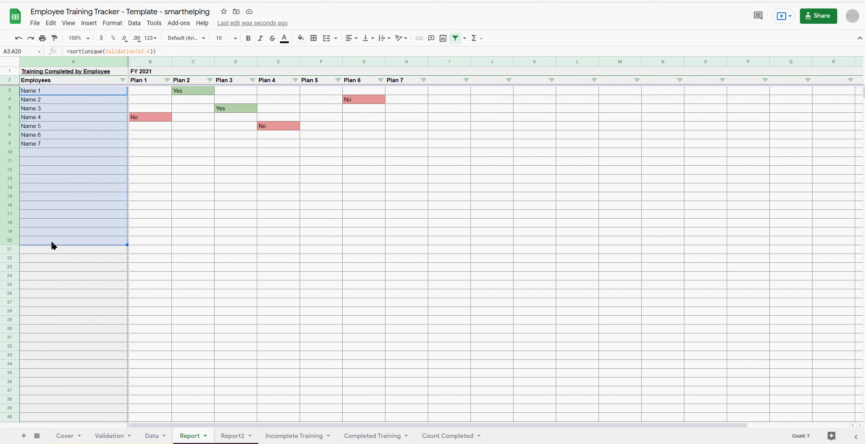
pyautogui.moveTo(56, 93); pyautogui.dragTo(56, 217)
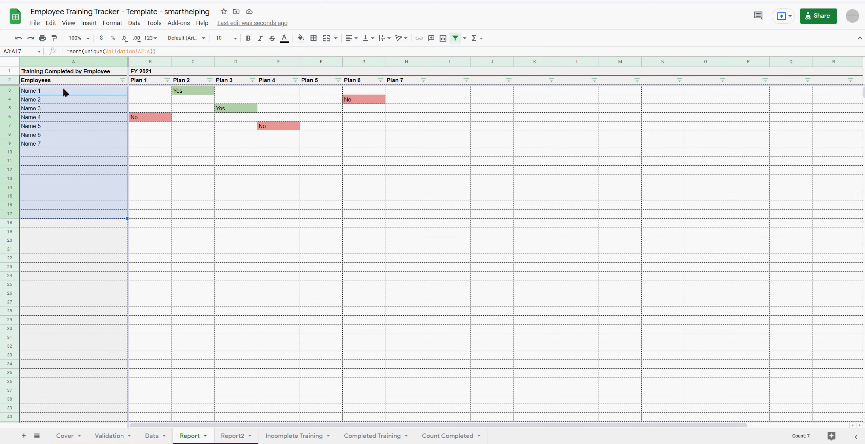
# Examine the Report sheet's employee name list and the training plan headings across row 2.
pyautogui.moveTo(65, 92); pyautogui.dragTo(55, 232)
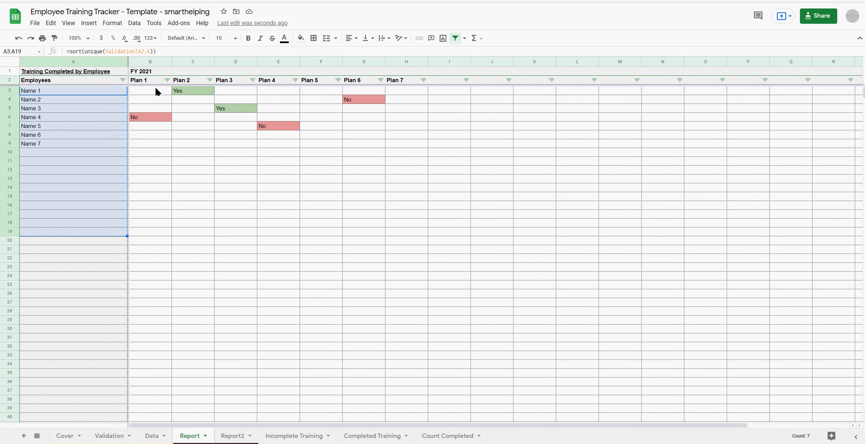
pyautogui.moveTo(142, 81); pyautogui.dragTo(502, 84)
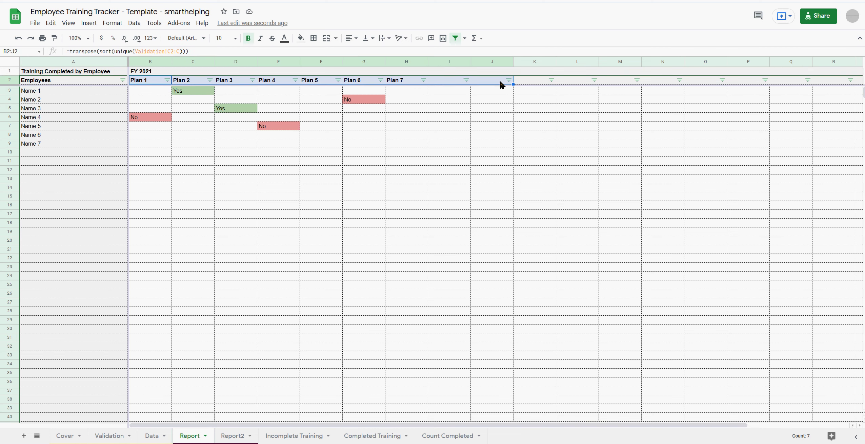
pyautogui.click(476, 83)
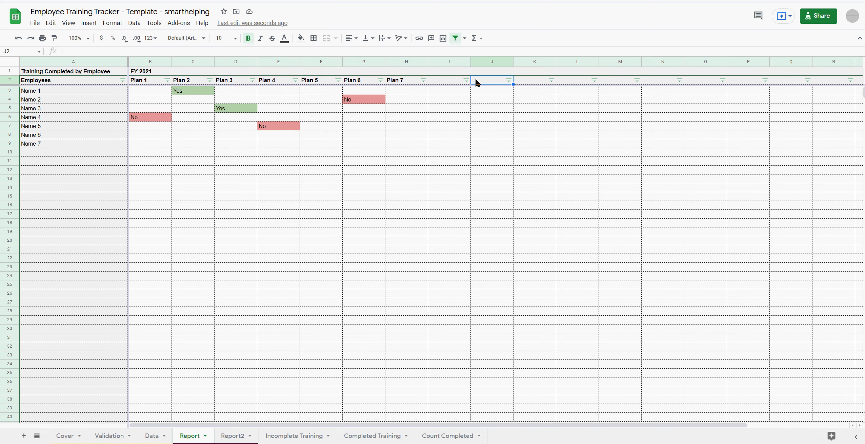
# Look across row 1 of the Report sheet out to column U and back to the fiscal year cell.
pyautogui.press('Up')
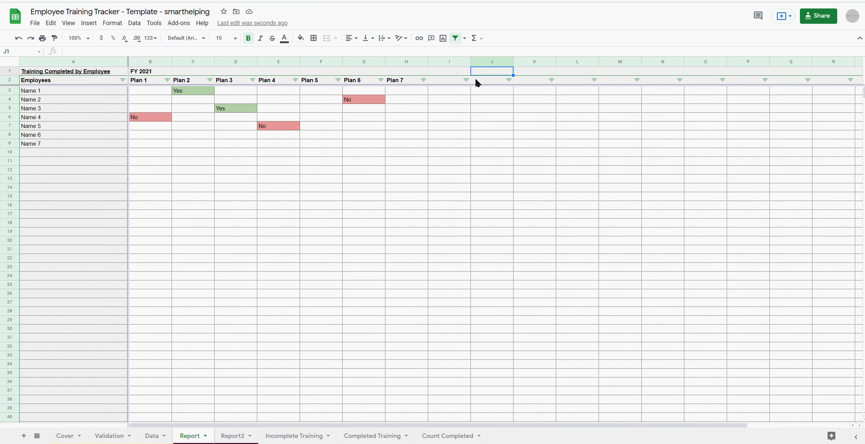
pyautogui.press('Left')
pyautogui.press('Left')
pyautogui.press('Left')
pyautogui.press('Left')
pyautogui.press('Left')
pyautogui.press('Left')
pyautogui.press('Left')
pyautogui.press('Left')
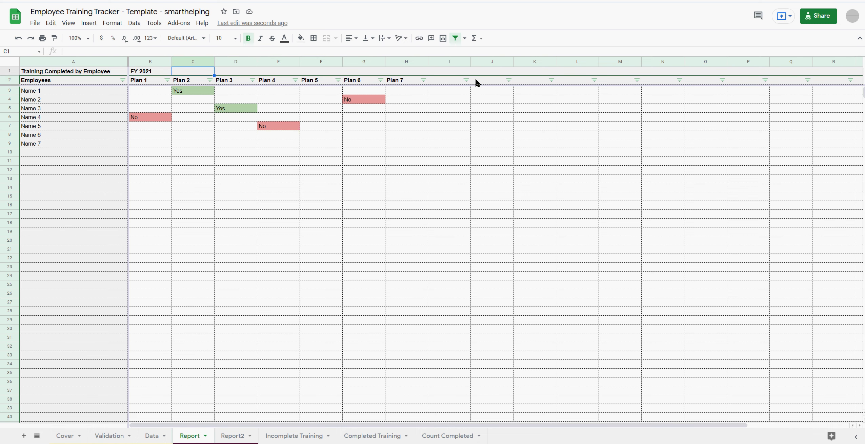
pyautogui.press('Right')
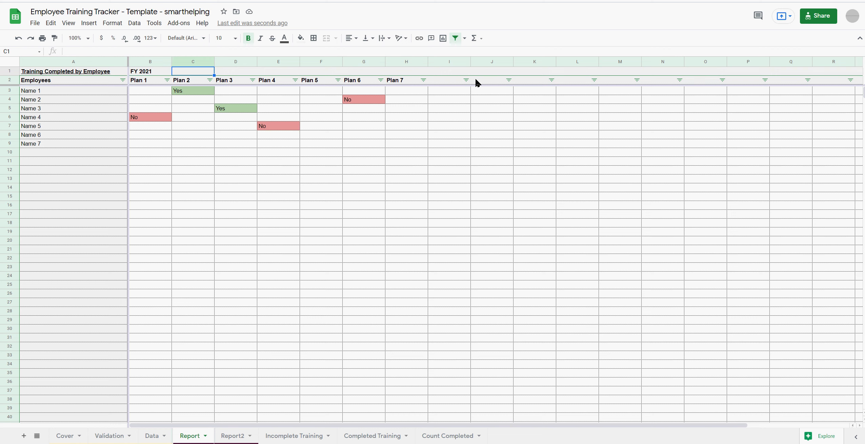
pyautogui.press('Right')
pyautogui.press('Right')
pyautogui.press('Right')
pyautogui.press('Right')
pyautogui.press('Right')
pyautogui.press('Right')
pyautogui.press('Right')
pyautogui.press('Right')
pyautogui.press('Right')
pyautogui.press('Right')
pyautogui.press('Right')
pyautogui.press('Right')
pyautogui.press('Right')
pyautogui.press('Right')
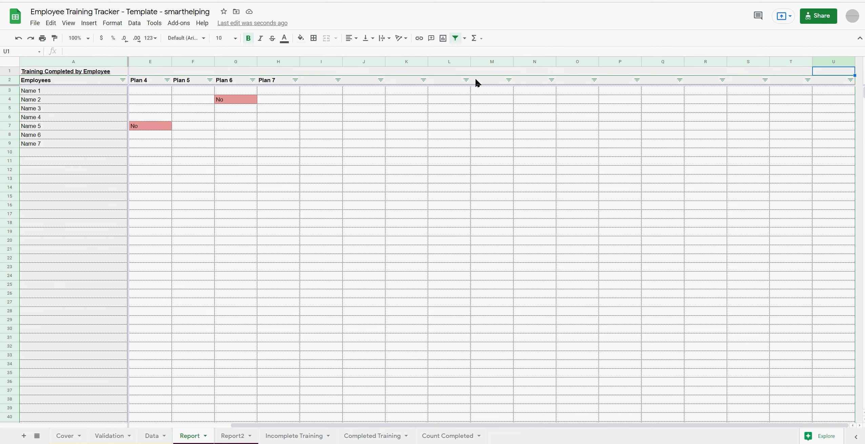
pyautogui.press('Left')
pyautogui.press('Left')
pyautogui.press('Left')
pyautogui.press('Left')
pyautogui.press('Left')
pyautogui.press('Left')
pyautogui.press('Left')
pyautogui.press('Left')
pyautogui.press('Left')
pyautogui.press('Left')
pyautogui.press('Left')
pyautogui.press('Left')
pyautogui.press('Left')
pyautogui.press('Left')
pyautogui.press('Left')
pyautogui.press('Left')
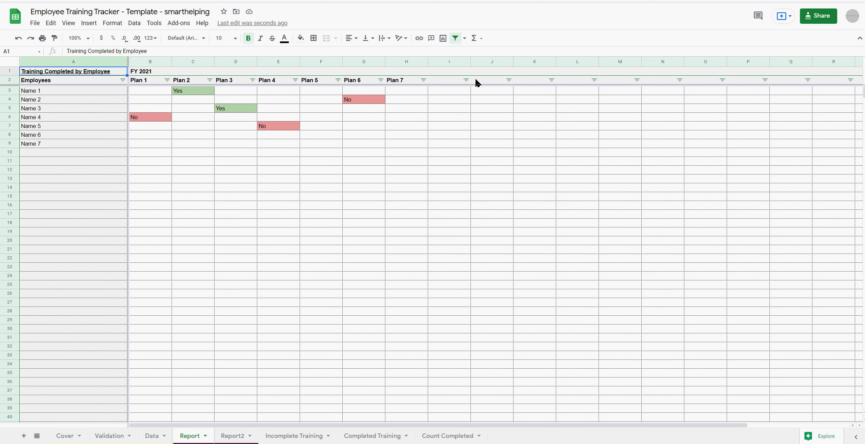
pyautogui.press('Right')
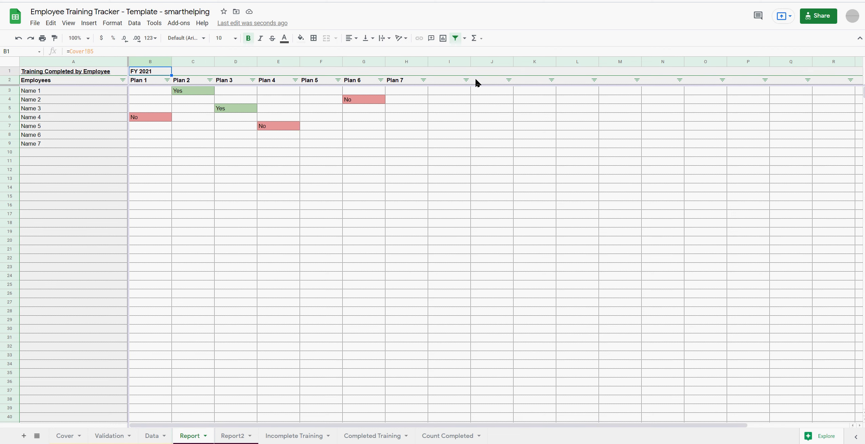
# Inspect the Report sheet's status formulas for Name 1 under Plan 2 and Plan 1, and the employee names beside them.
pyautogui.click(194, 93)
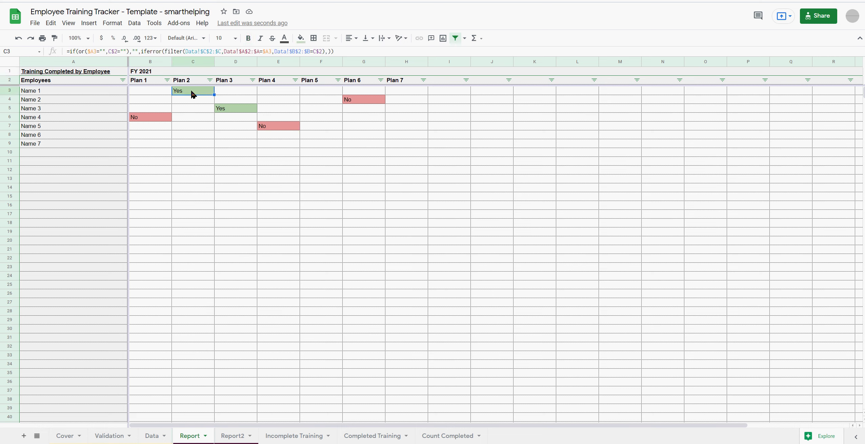
pyautogui.click(151, 90)
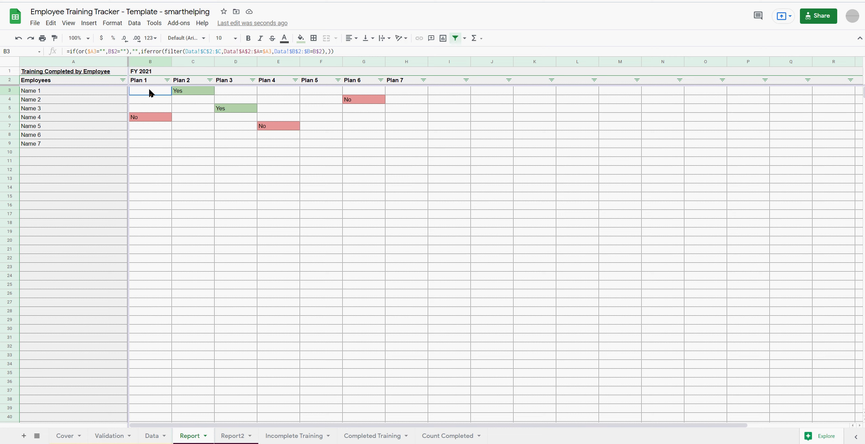
pyautogui.click(64, 108)
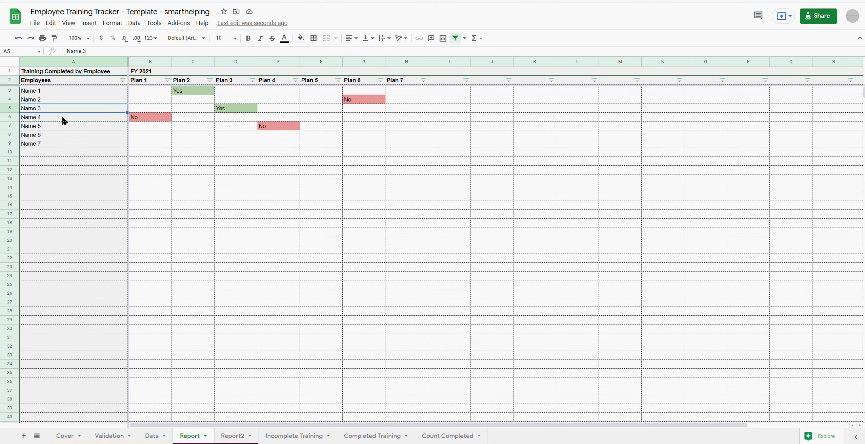
pyautogui.click(59, 186)
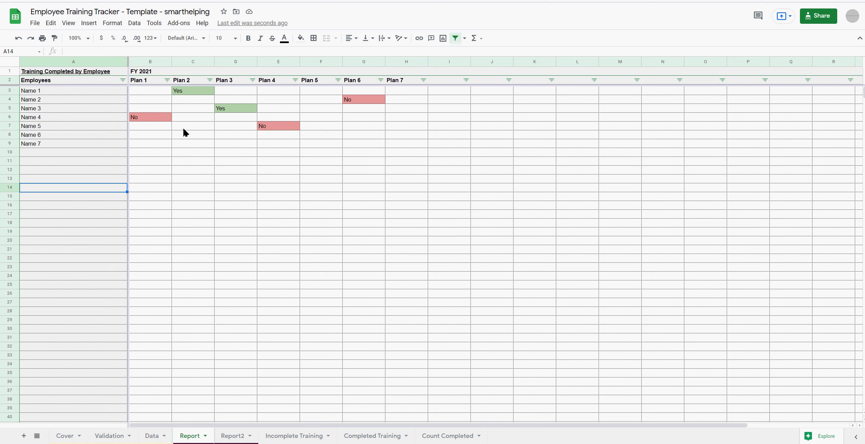
# Inspect Report2's completion date formula for Name 1 under Plan 1, and compare the report with the dates on the Data sheet.
pyautogui.click(234, 436)
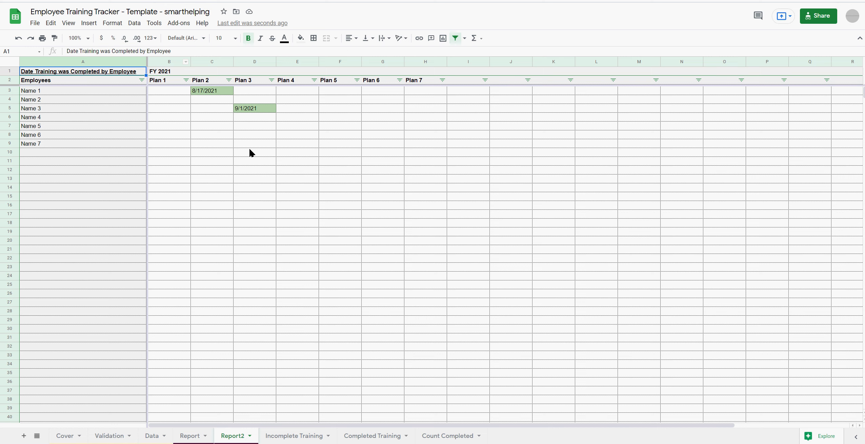
pyautogui.click(180, 94)
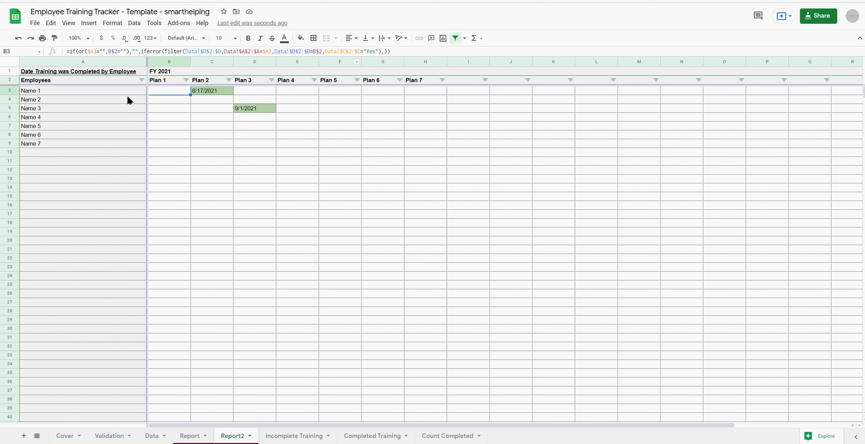
pyautogui.click(152, 435)
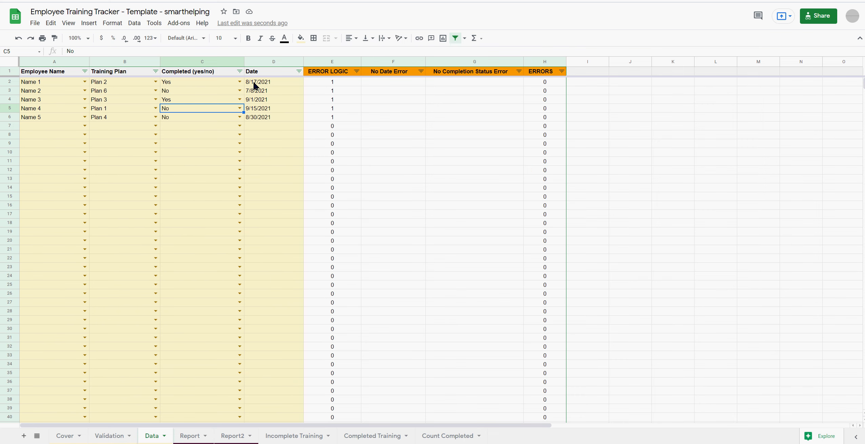
pyautogui.click(238, 434)
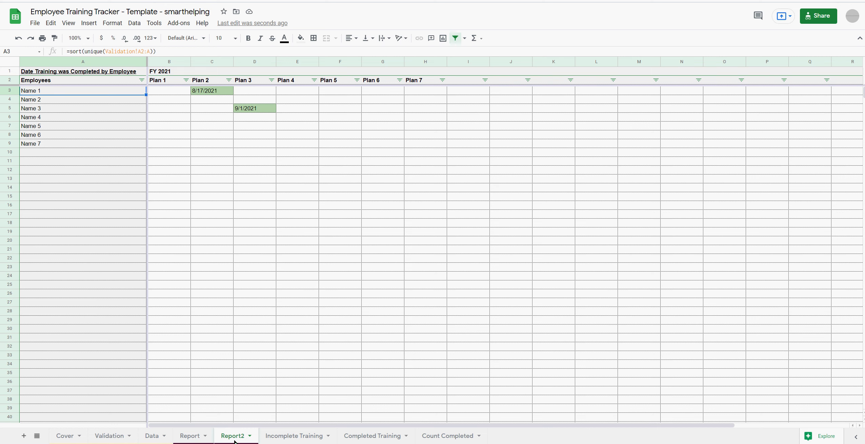
# Test the Incomplete Training report by setting Name 1's Completed status to No on the Data sheet, and review the list.
pyautogui.click(287, 437)
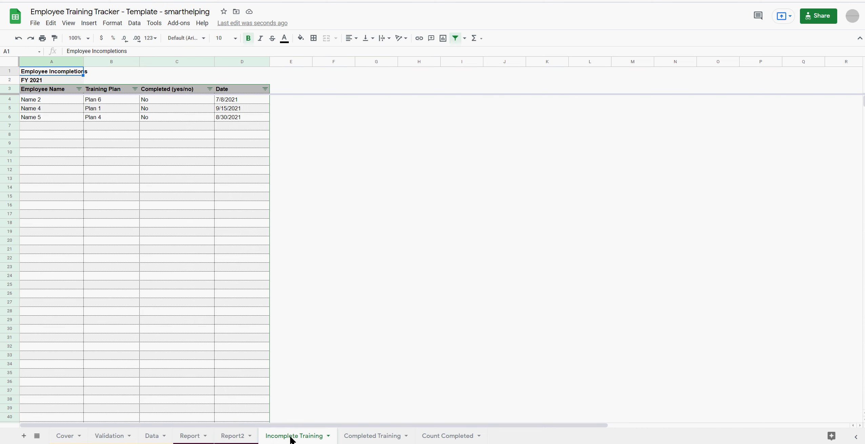
pyautogui.click(601, 243)
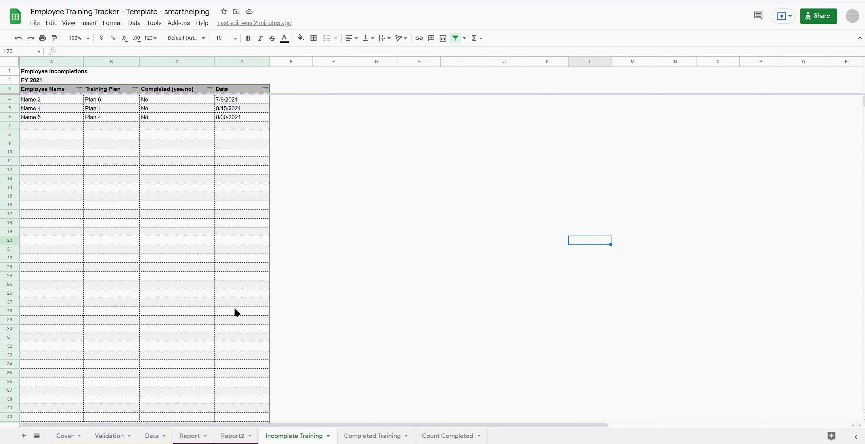
pyautogui.click(153, 437)
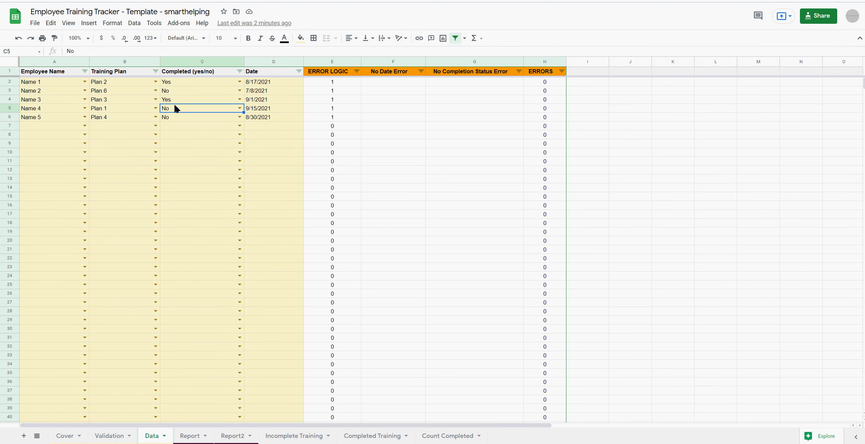
pyautogui.click(197, 83)
pyautogui.click(239, 82)
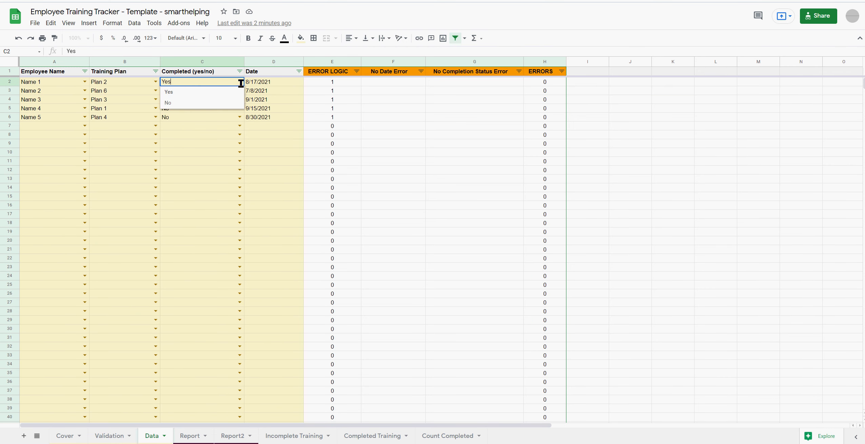
pyautogui.click(175, 103)
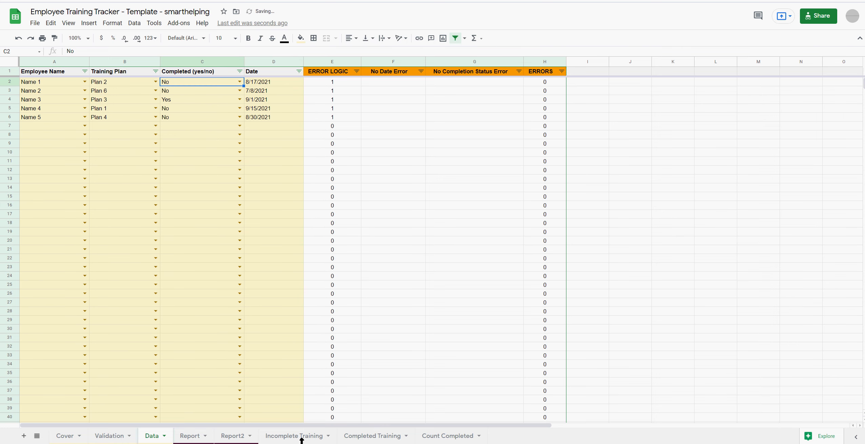
pyautogui.click(290, 438)
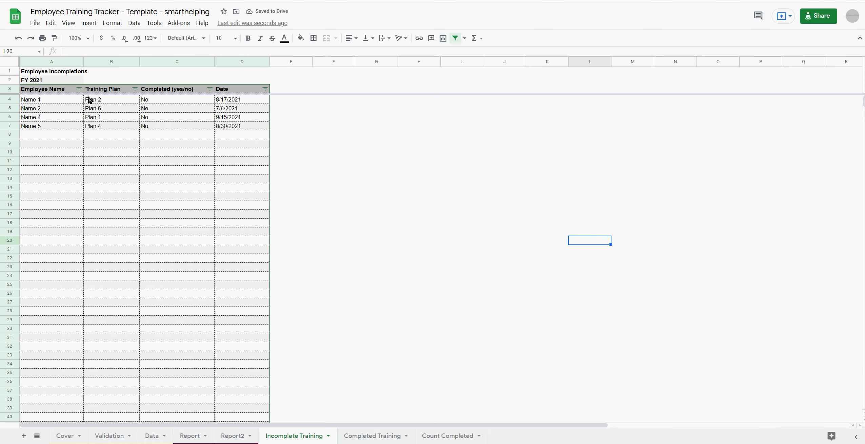
pyautogui.click(464, 309)
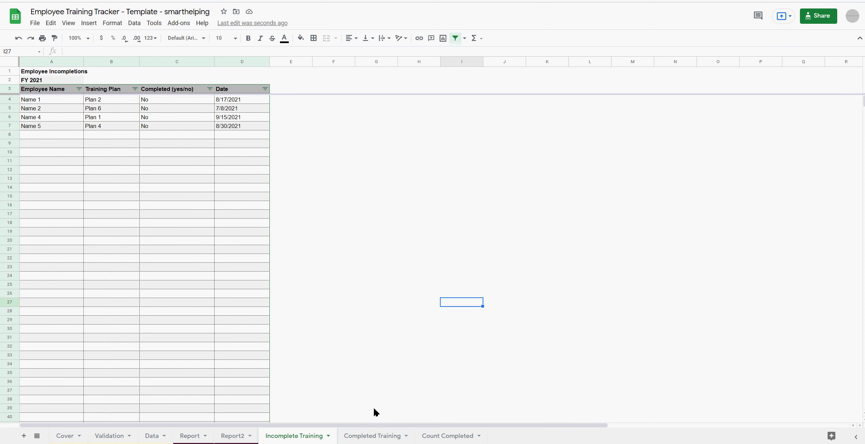
# Set the Completed status of Name 1 and Name 2 to Yes on the Data sheet, and check the Completed Training report.
pyautogui.click(359, 438)
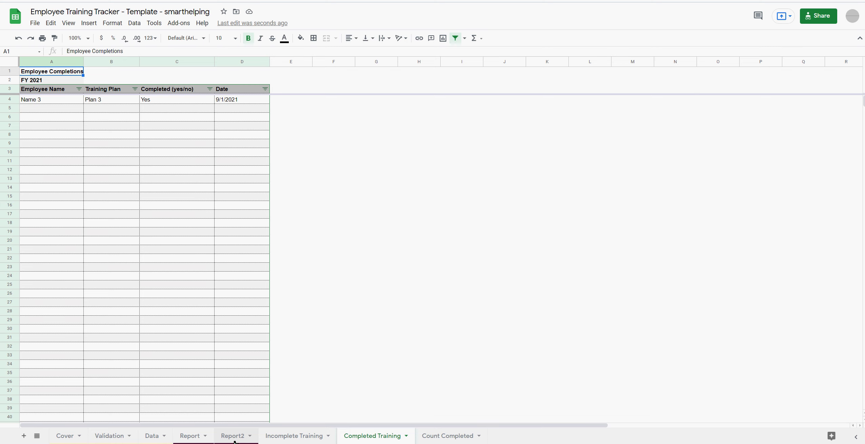
pyautogui.click(155, 435)
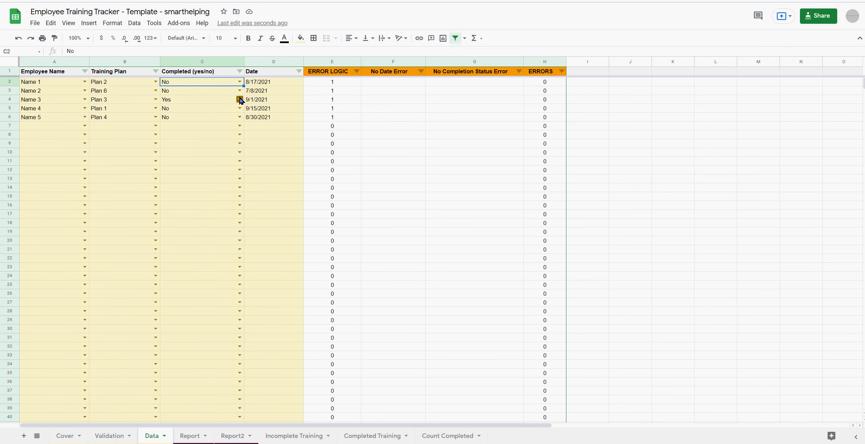
pyautogui.click(240, 81)
pyautogui.click(185, 91)
pyautogui.click(240, 90)
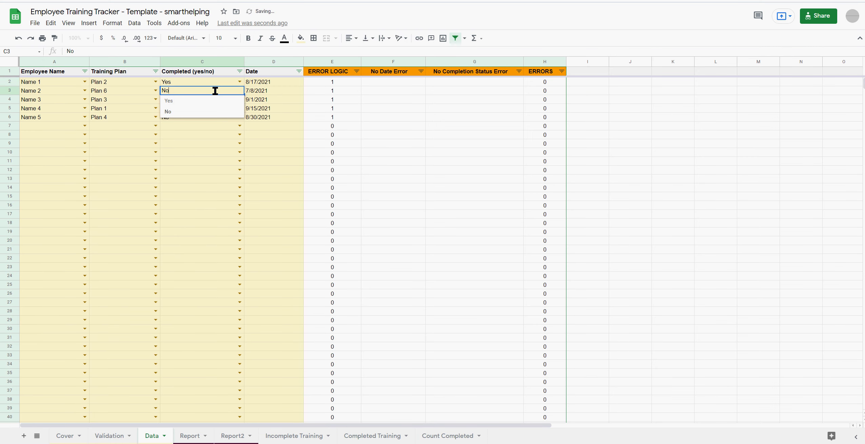
pyautogui.click(182, 101)
pyautogui.click(387, 438)
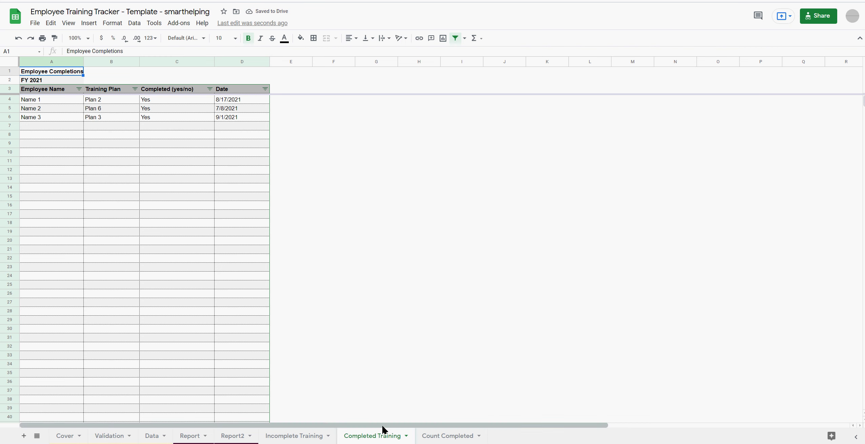
# Examine the Count Completed table and chart, and compare them with the Completed Training and Incomplete Training lists.
pyautogui.click(446, 438)
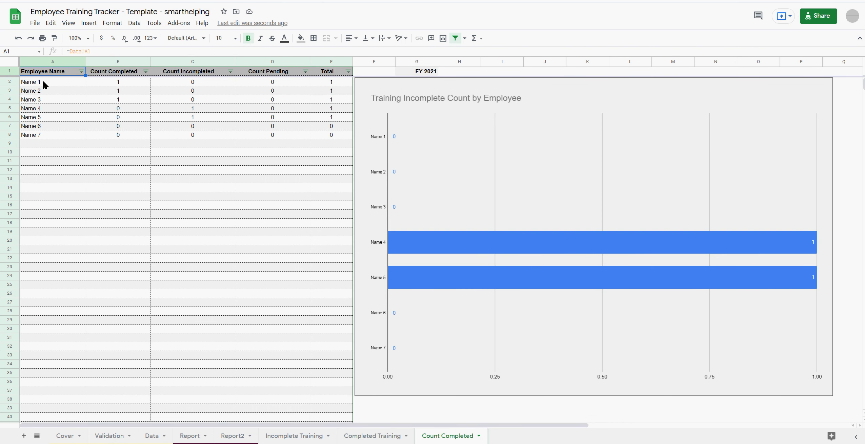
pyautogui.click(376, 436)
pyautogui.click(295, 437)
pyautogui.click(367, 439)
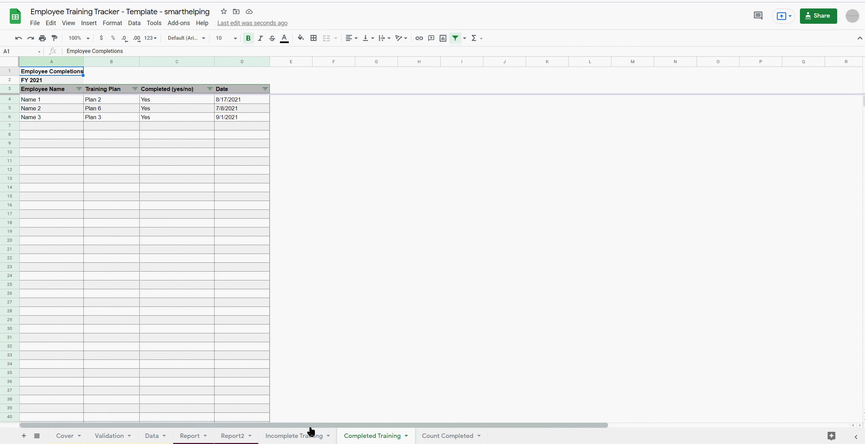
pyautogui.click(296, 437)
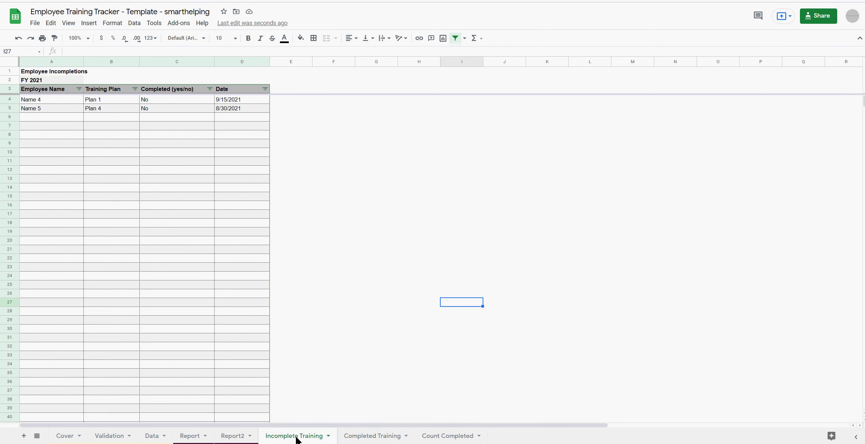
# Review the Report, Report2, Incomplete Training and Completed Training sheets against the updated completion statuses.
pyautogui.click(231, 436)
pyautogui.click(190, 435)
pyautogui.click(229, 437)
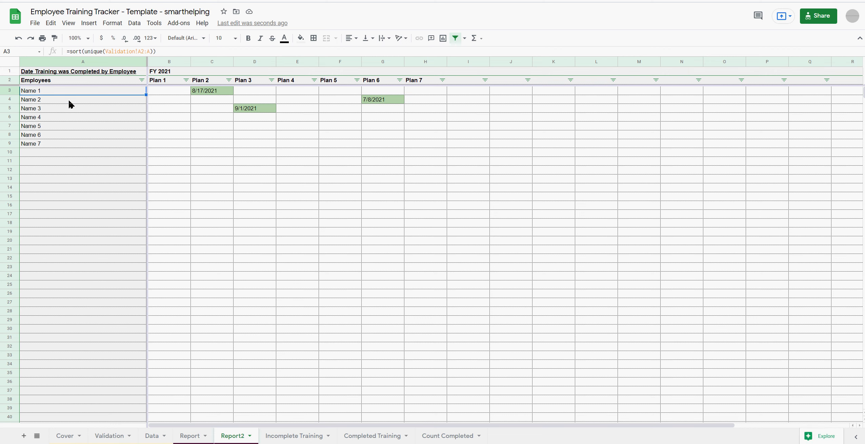
pyautogui.click(55, 108)
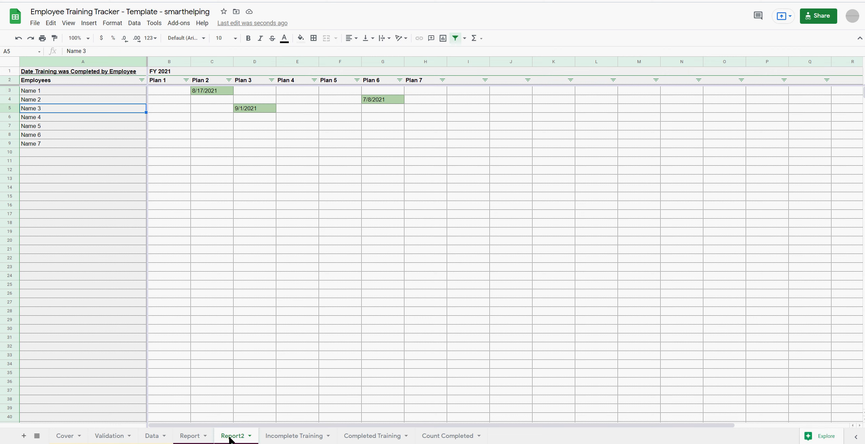
pyautogui.click(295, 436)
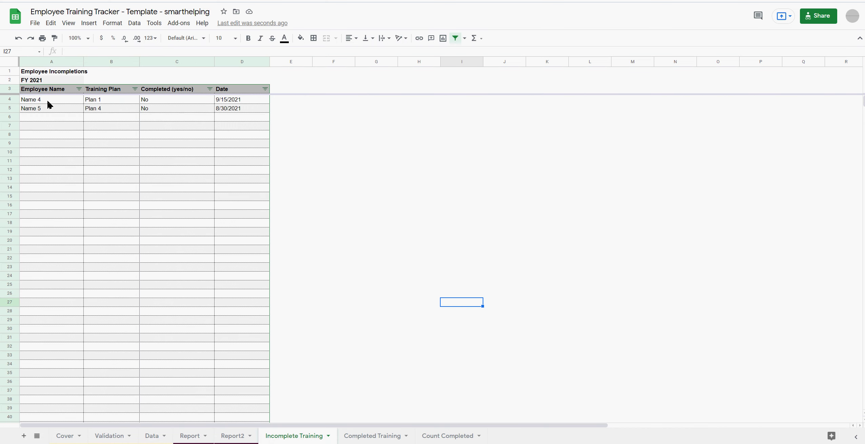
pyautogui.click(372, 435)
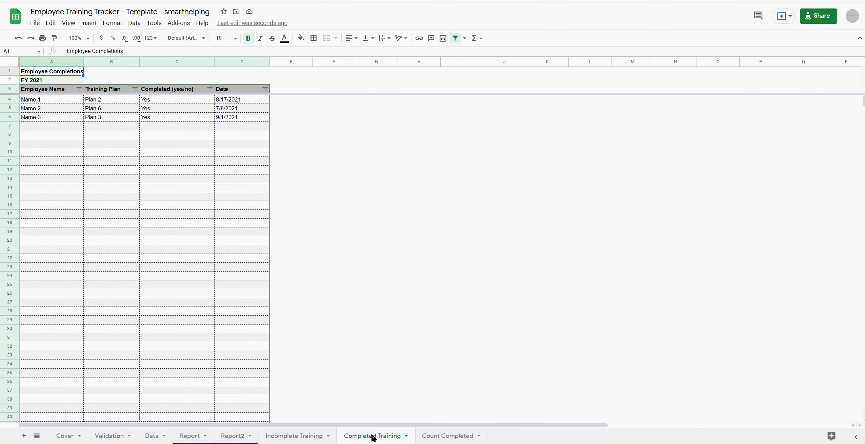
# Examine the Employee Name, Count Completed and Count Pending columns on the Count Completed sheet, including the formulas in A2 and D2.
pyautogui.click(447, 437)
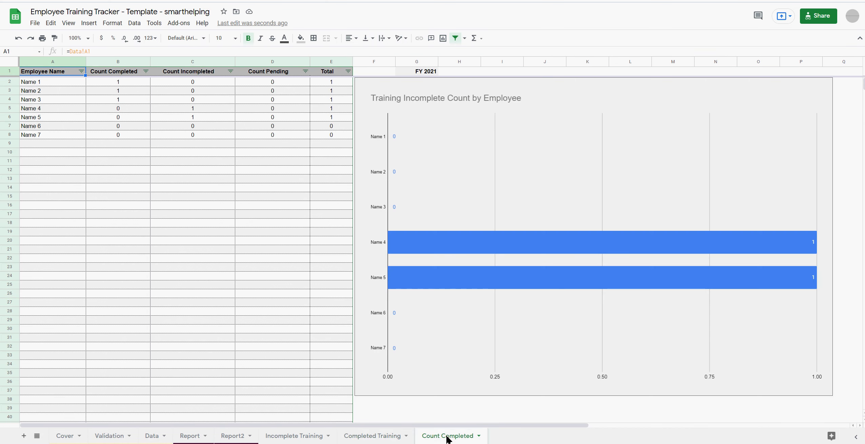
pyautogui.click(44, 83)
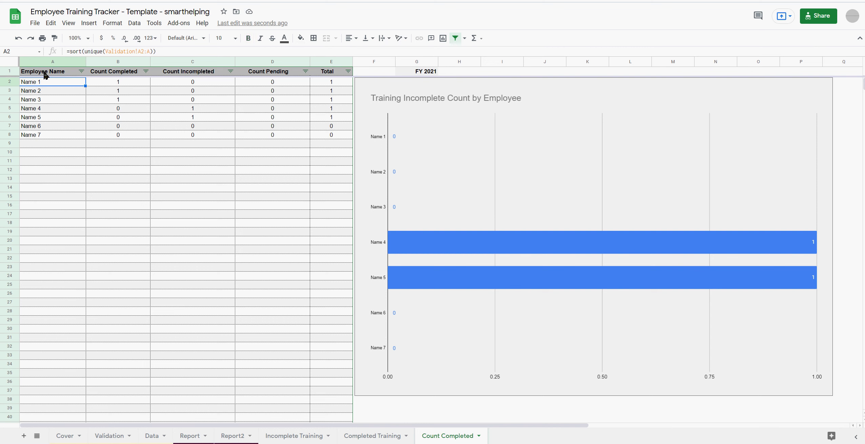
pyautogui.click(119, 73)
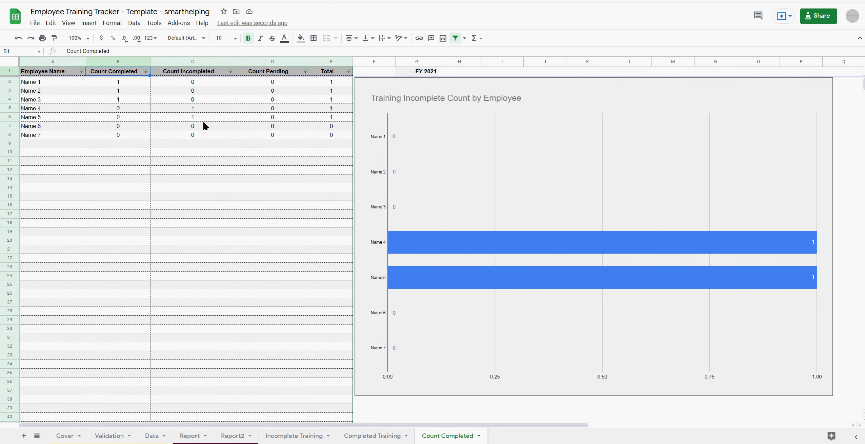
pyautogui.click(278, 85)
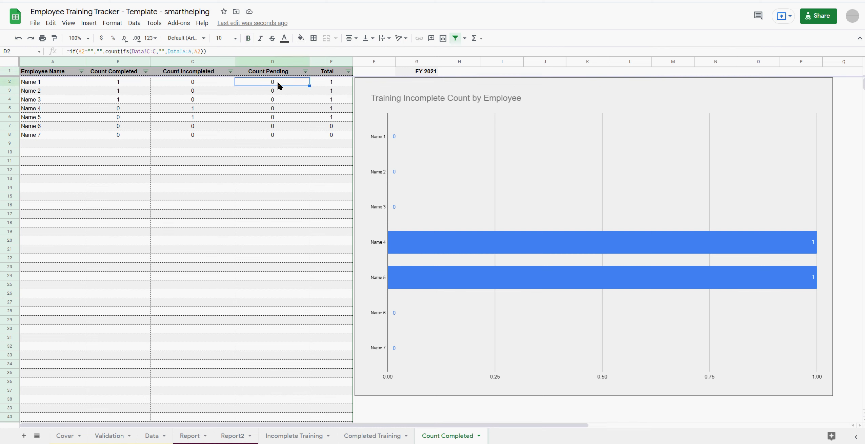
pyautogui.click(276, 73)
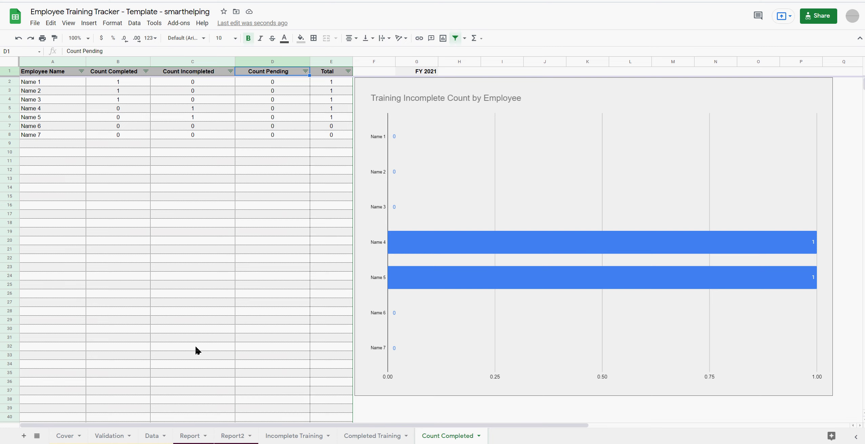
# Check the completion statuses on the Data sheet against the Count Completed sheet, and inspect the Total column's formula in E2.
pyautogui.click(152, 436)
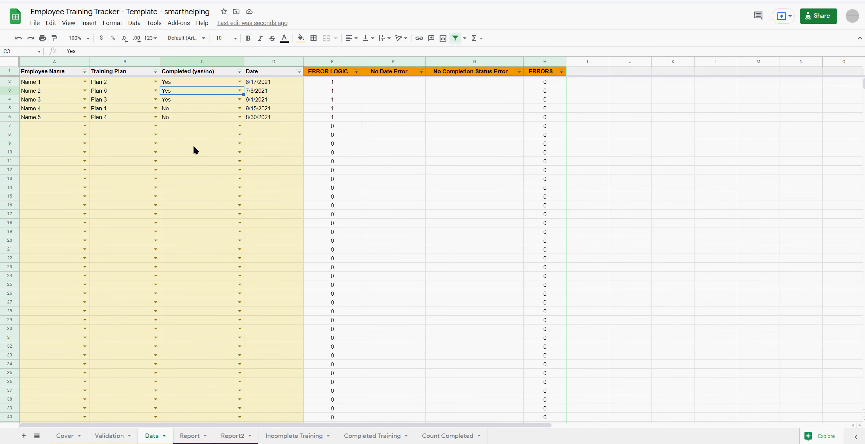
pyautogui.click(448, 436)
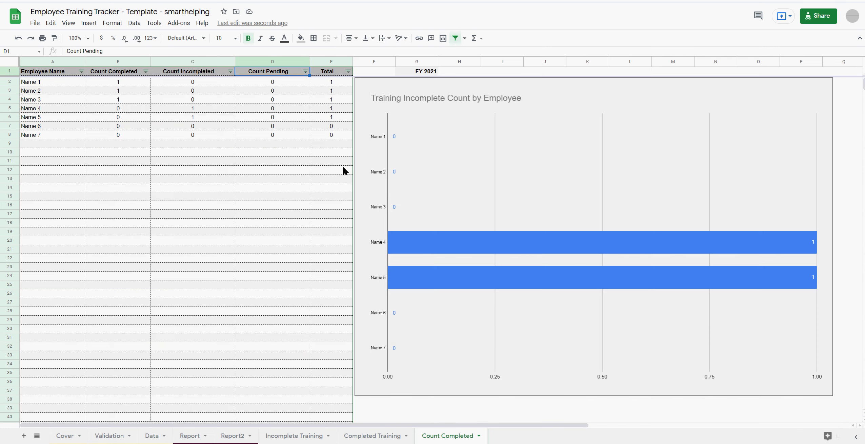
pyautogui.click(334, 83)
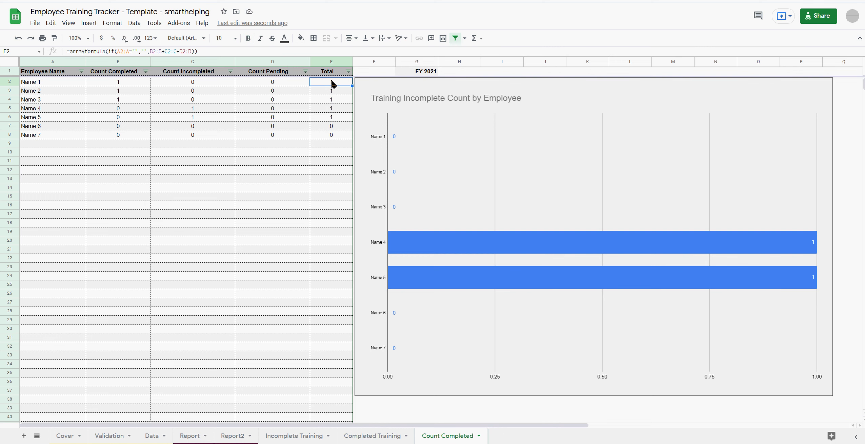
pyautogui.click(335, 72)
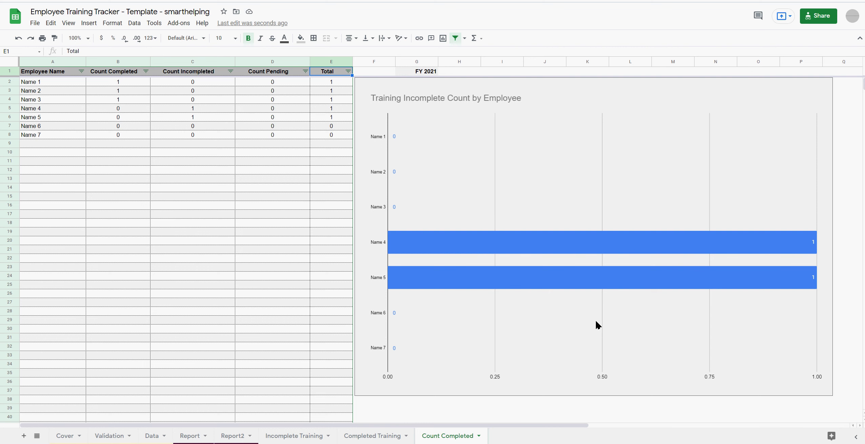
# Stretch the Training Incomplete Count by Employee chart downward in two stages until it ends at about row 62.
pyautogui.scroll(-3, 589, 321)
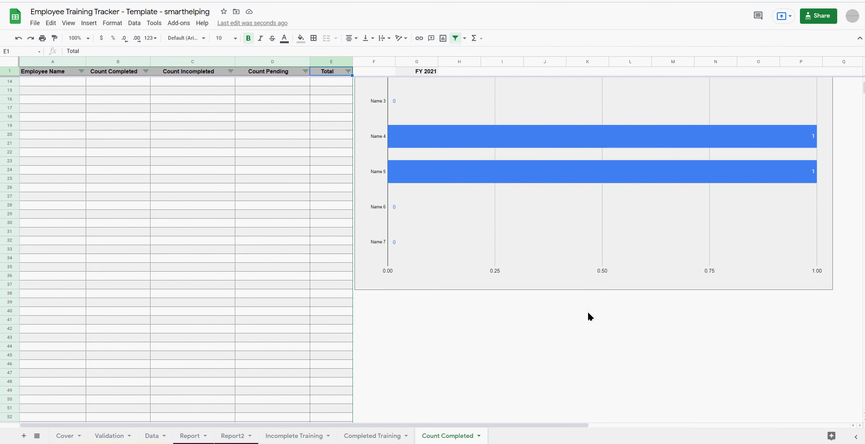
pyautogui.click(570, 286)
pyautogui.moveTo(595, 289); pyautogui.dragTo(603, 400)
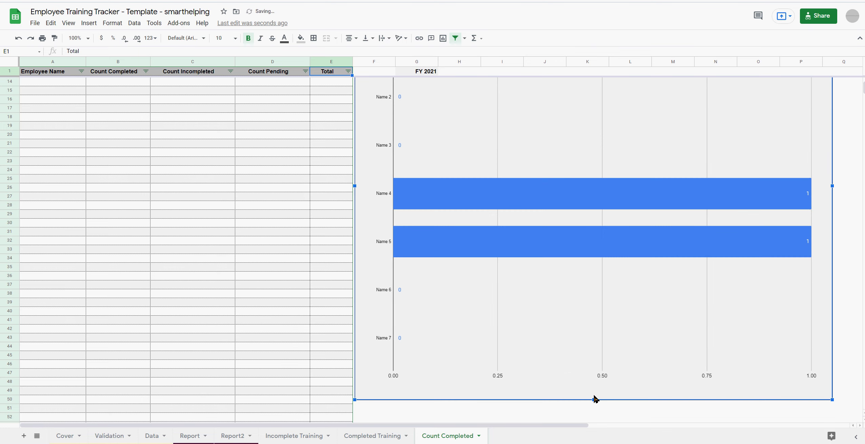
pyautogui.scroll(-3, 599, 309)
pyautogui.moveTo(595, 293); pyautogui.dragTo(598, 405)
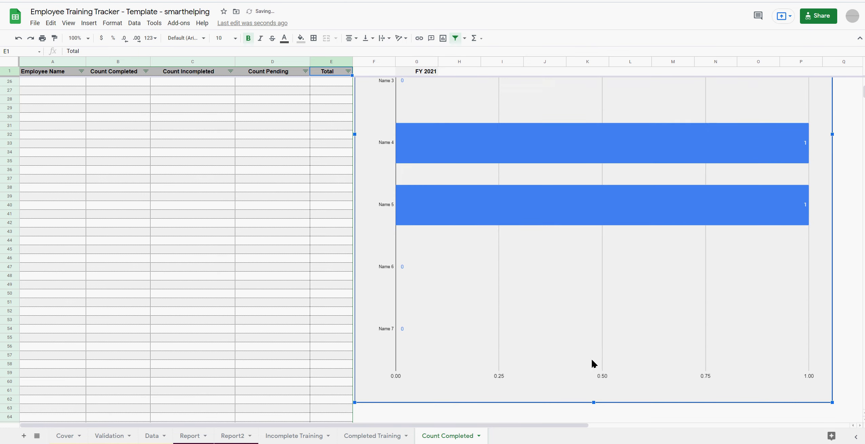
pyautogui.scroll(-3, 591, 360)
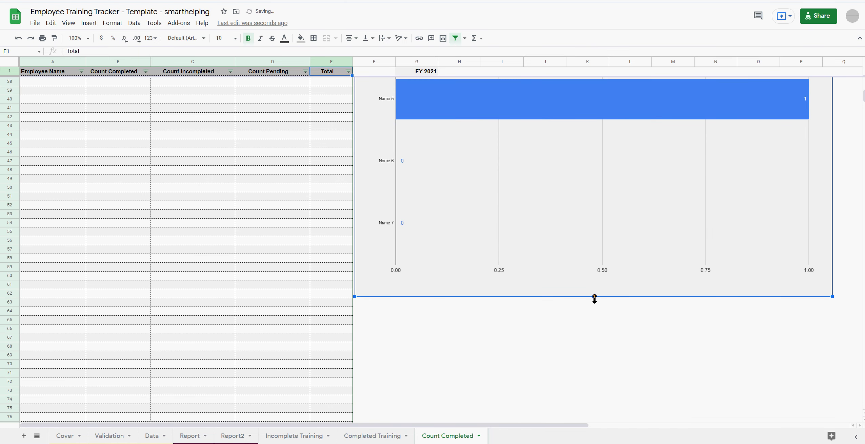
# Shrink the Training Incomplete Count by Employee chart in stages back to its original height, ending at about row 38.
pyautogui.moveTo(595, 298); pyautogui.dragTo(581, 199)
pyautogui.scroll(6, 598, 280)
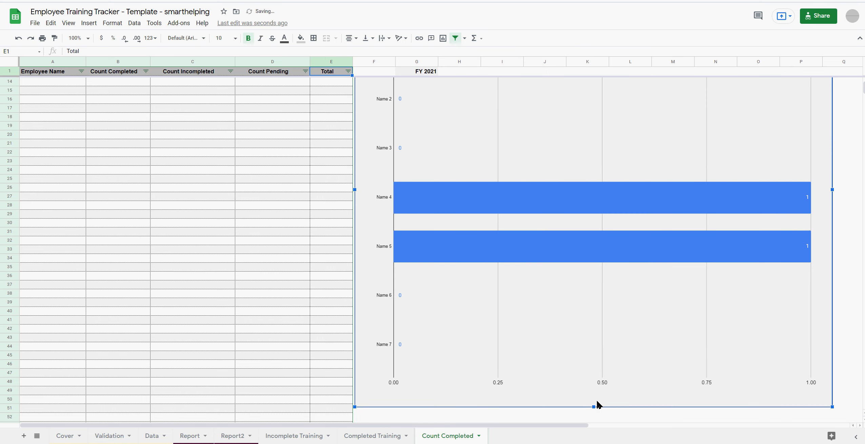
pyautogui.scroll(3, 596, 405)
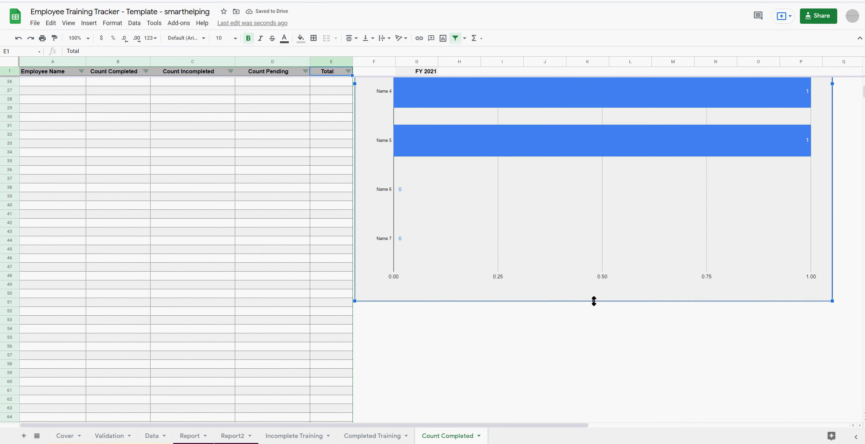
pyautogui.scroll(-3, 593, 325)
pyautogui.scroll(10, 597, 324)
pyautogui.scroll(-3, 600, 322)
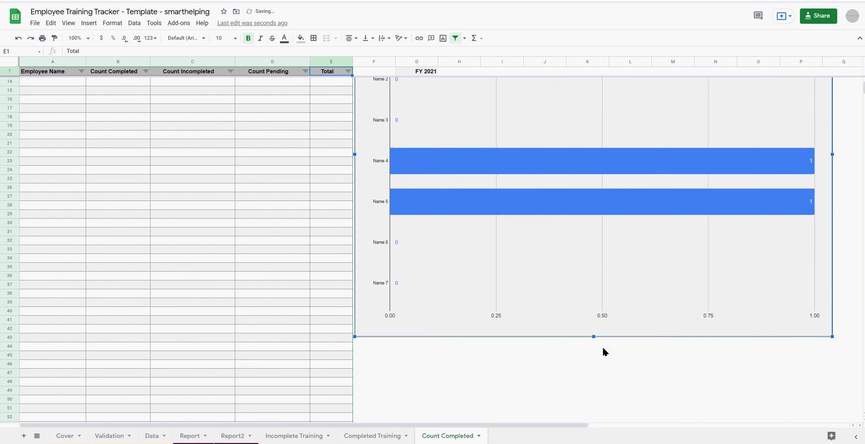
pyautogui.moveTo(595, 336); pyautogui.dragTo(594, 290)
pyautogui.scroll(3, 594, 302)
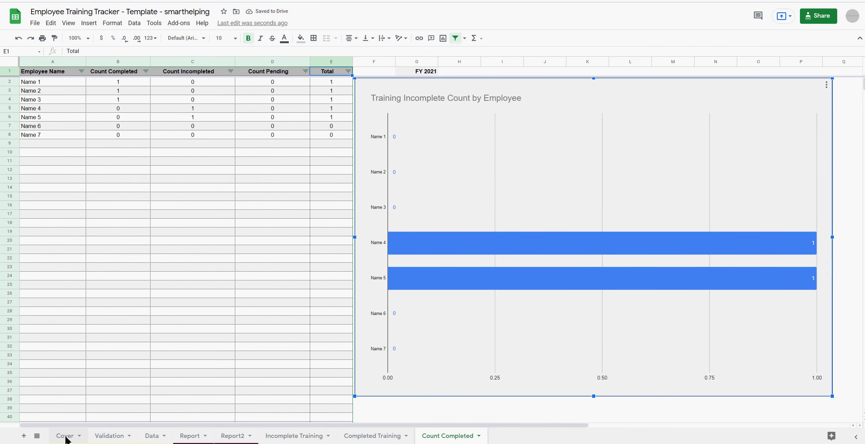
# Return to the Cover sheet and select empty cell J26 below the instructions.
pyautogui.click(65, 435)
pyautogui.click(491, 301)
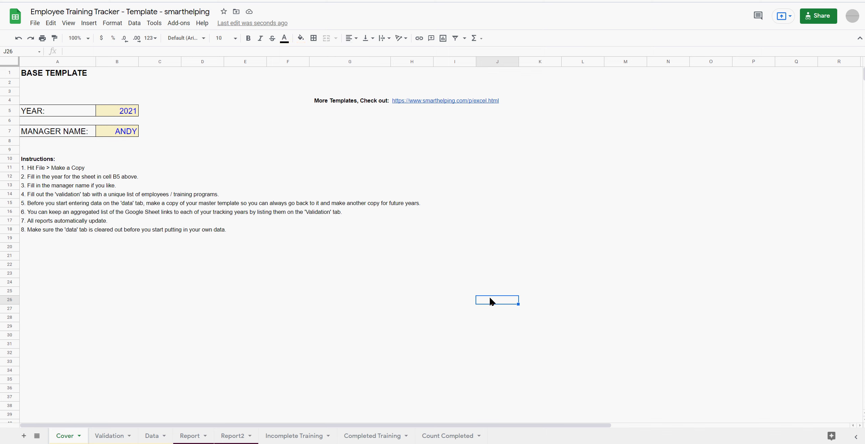